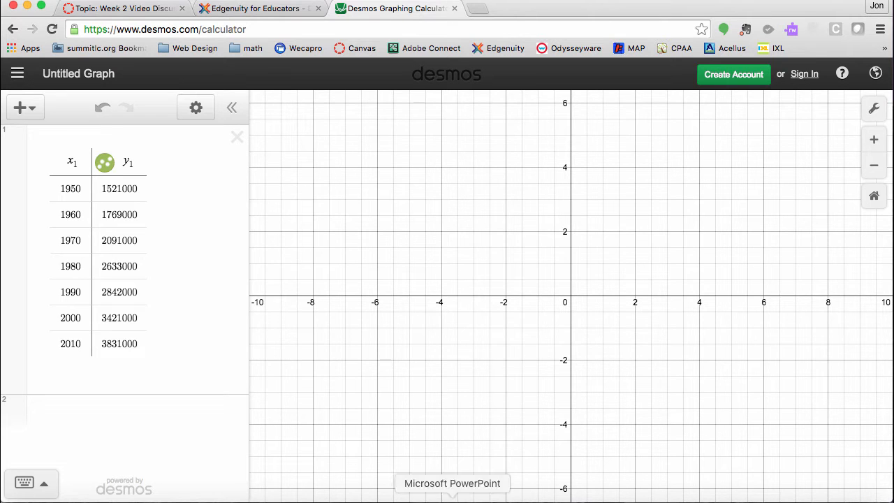
Step: Switch to the Word document to read the Oregon, New York and U.S. census populations, and return to the Desmos graph
{"action": "left_click", "coordinate": [425, 497]}
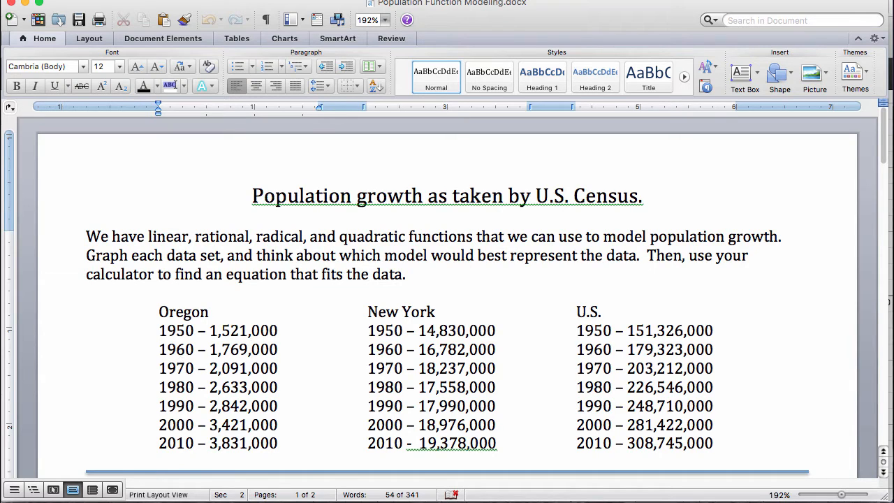
{"action": "left_click", "coordinate": [147, 497]}
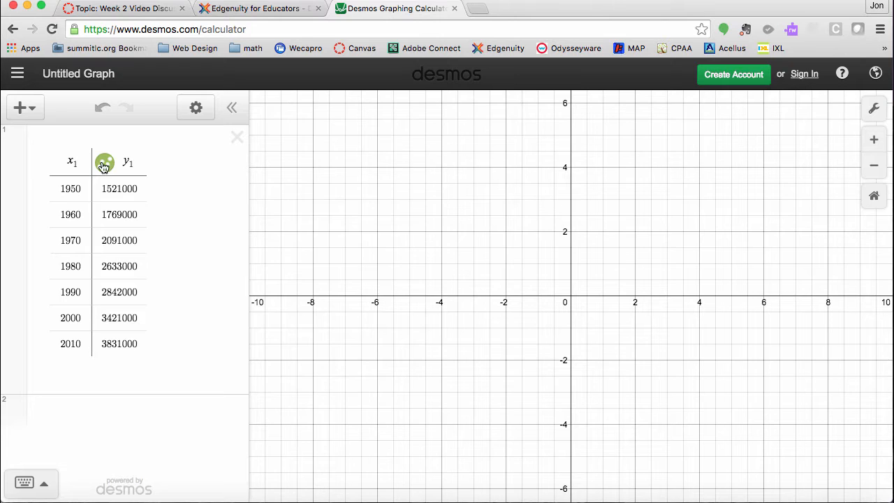
Step: Examine the choices for adding an item and the year and population entries in the Oregon data table
{"action": "left_click", "coordinate": [35, 112]}
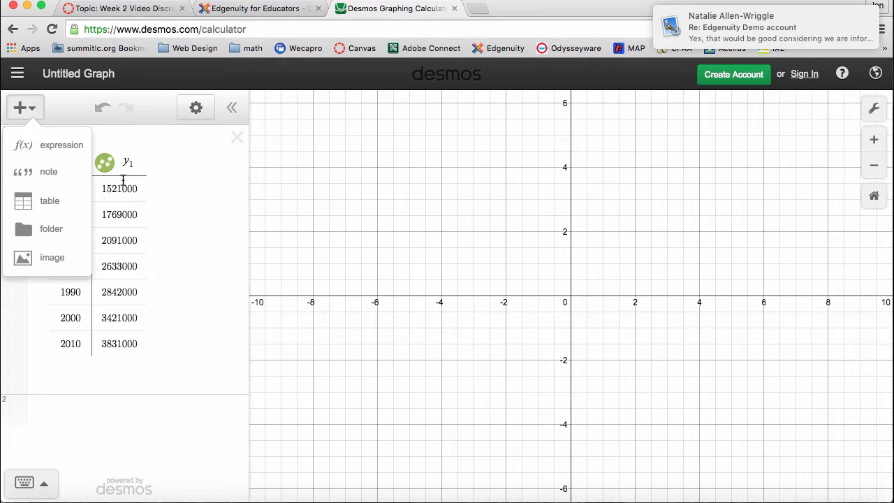
{"action": "left_click", "coordinate": [153, 185]}
{"action": "left_click", "coordinate": [72, 189]}
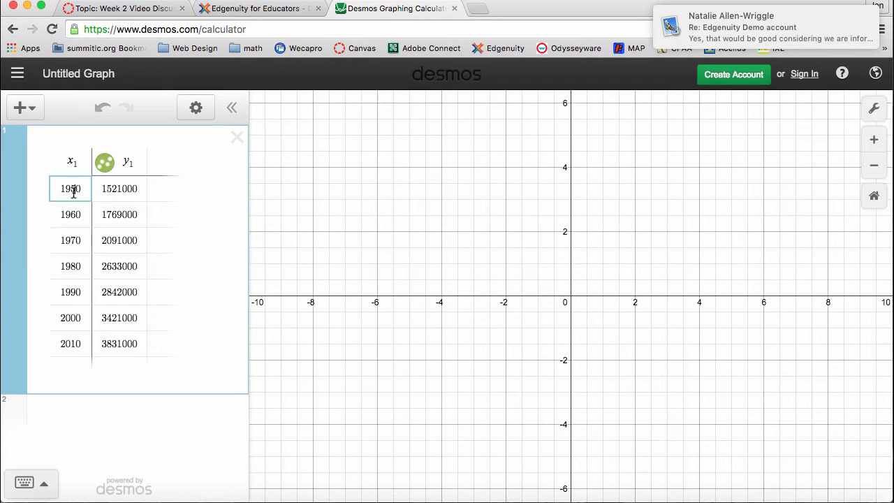
{"action": "left_click", "coordinate": [107, 214]}
{"action": "left_click", "coordinate": [85, 240]}
{"action": "left_click", "coordinate": [133, 268]}
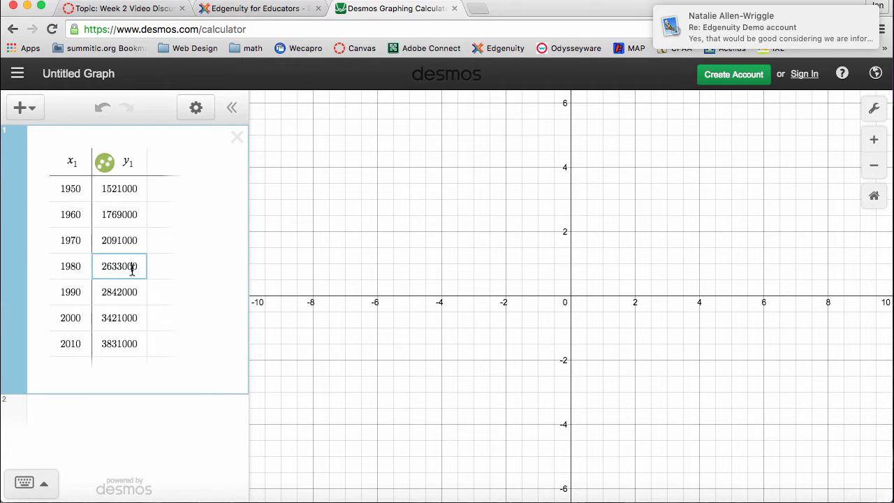
{"action": "left_click", "coordinate": [87, 291]}
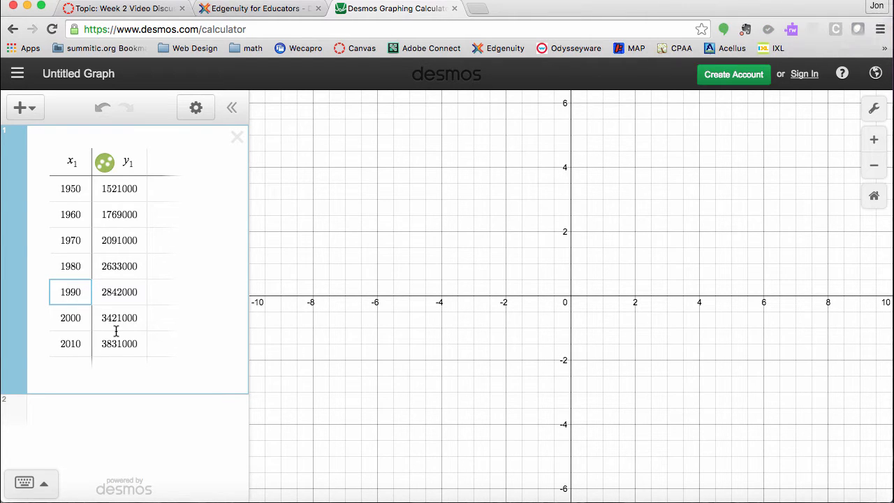
{"action": "left_click", "coordinate": [513, 268]}
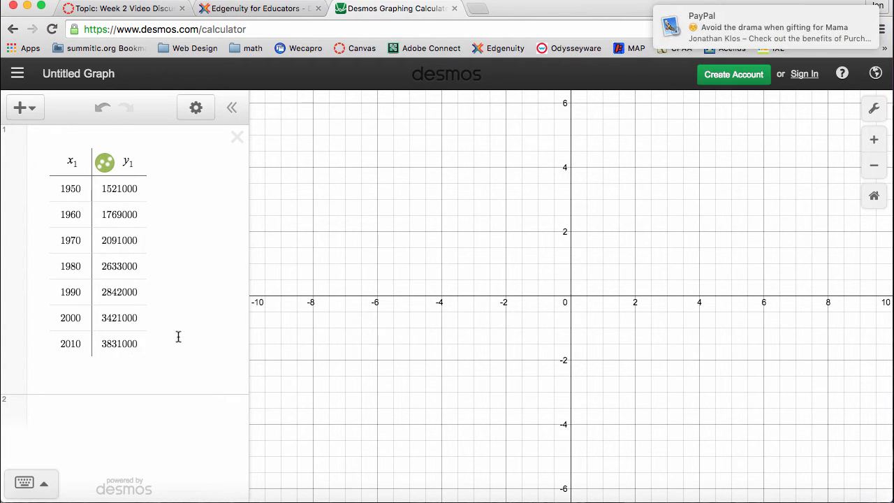
Step: Set the graph's x-axis range from 1940 to 2020 with a step of 10
{"action": "left_click", "coordinate": [872, 114]}
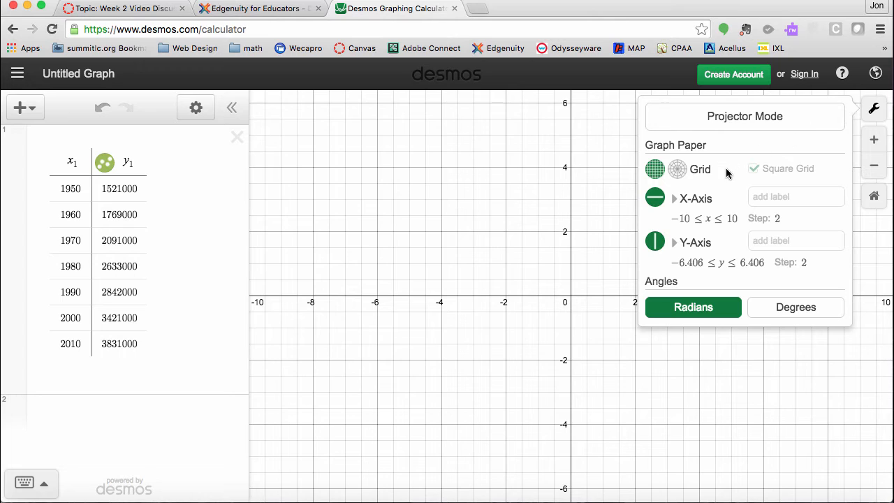
{"action": "left_click", "coordinate": [683, 218]}
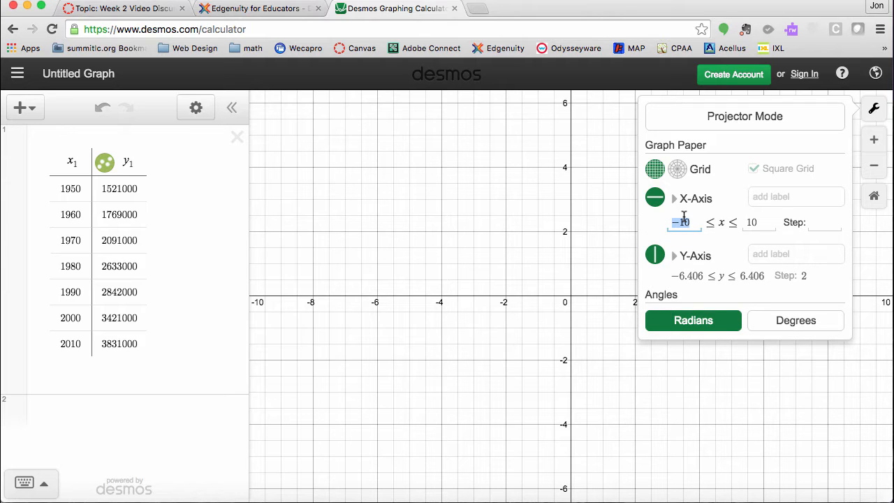
{"action": "type", "text": "194"}
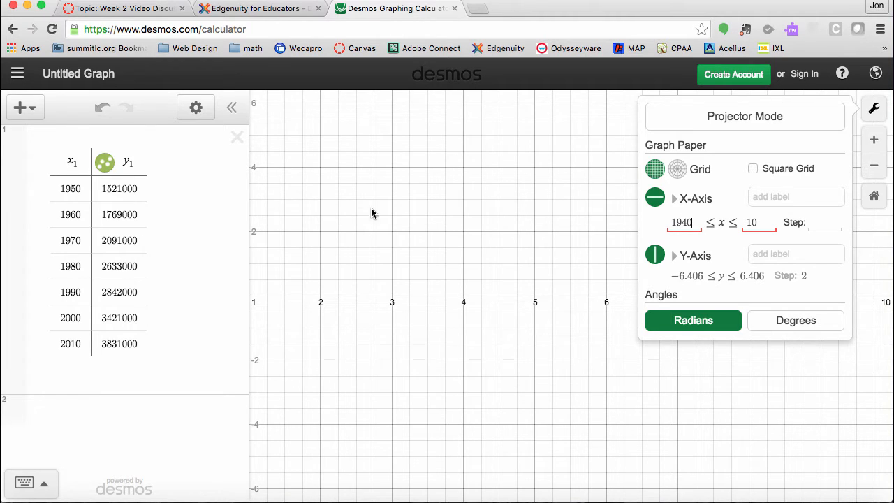
{"action": "left_click", "coordinate": [766, 222]}
{"action": "key", "text": "BackSpace"}
{"action": "key", "text": "BackSpace"}
{"action": "type", "text": "2020"}
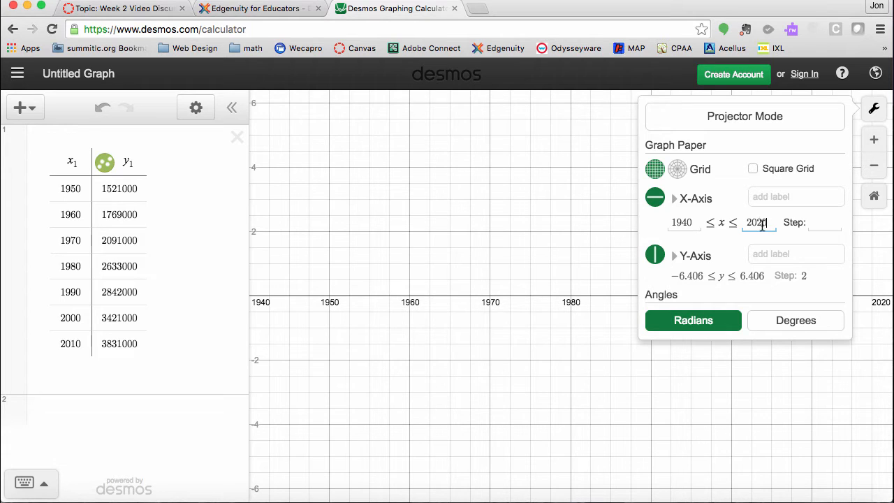
{"action": "left_click", "coordinate": [814, 224]}
{"action": "type", "text": "10"}
{"action": "key", "text": "Return"}
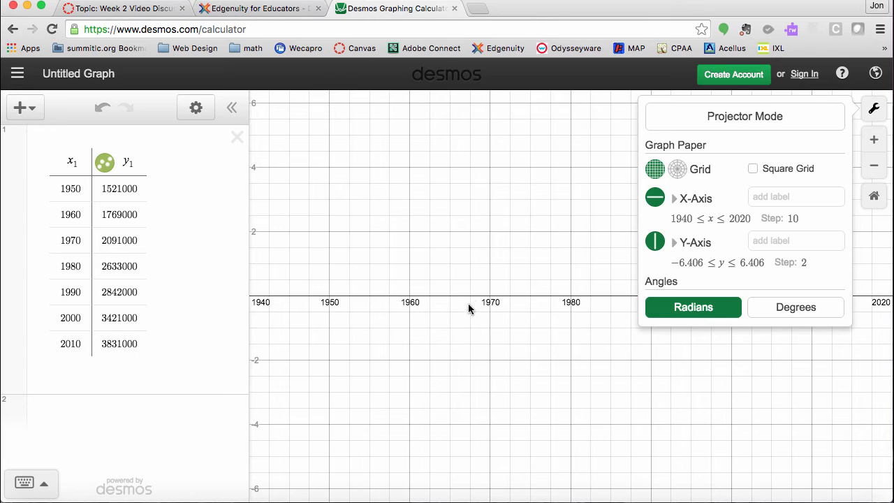
Step: Set the graph's y-axis range from 1000000 to 4000000 with a step of 250000 and close the graph settings
{"action": "left_click", "coordinate": [694, 263]}
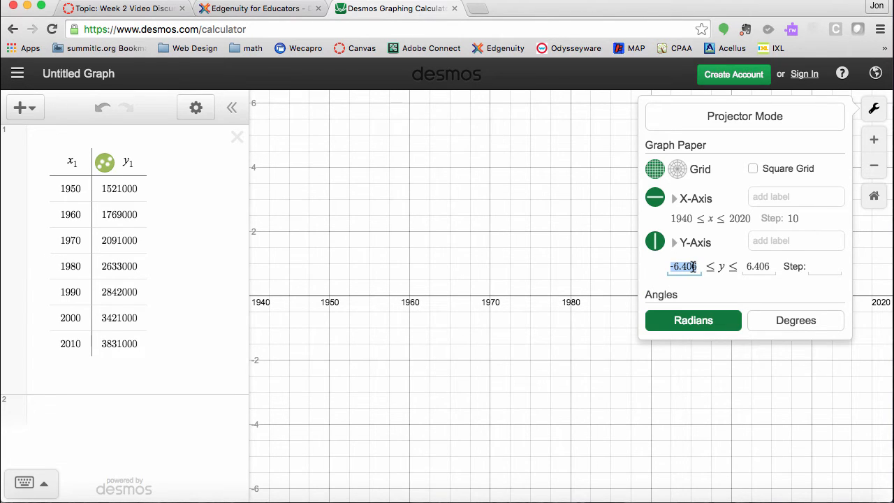
{"action": "type", "text": "1000"}
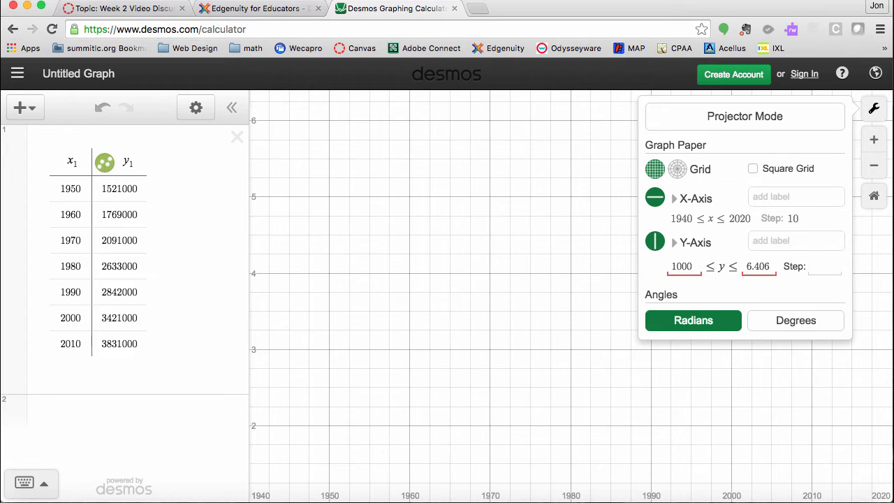
{"action": "type", "text": "000"}
{"action": "left_click_drag", "start_coordinate": [769, 266], "coordinate": [741, 266]}
{"action": "type", "text": "4000000"}
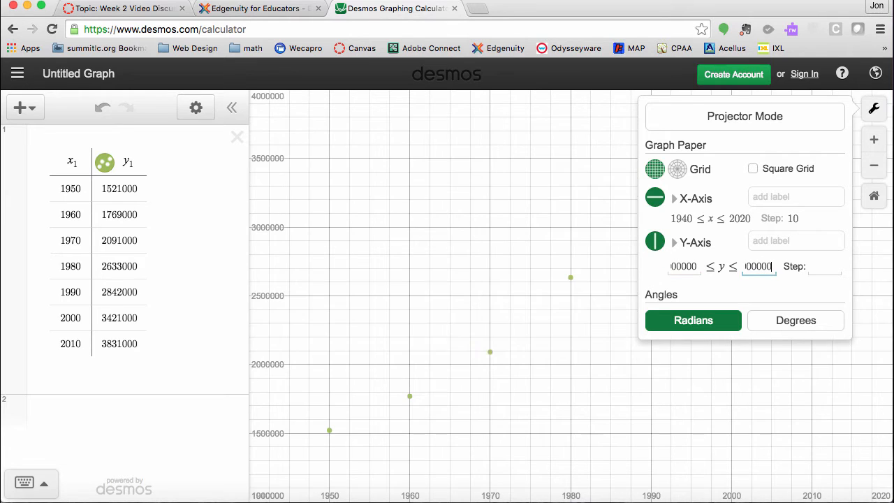
{"action": "left_click", "coordinate": [824, 269]}
{"action": "type", "text": "250"}
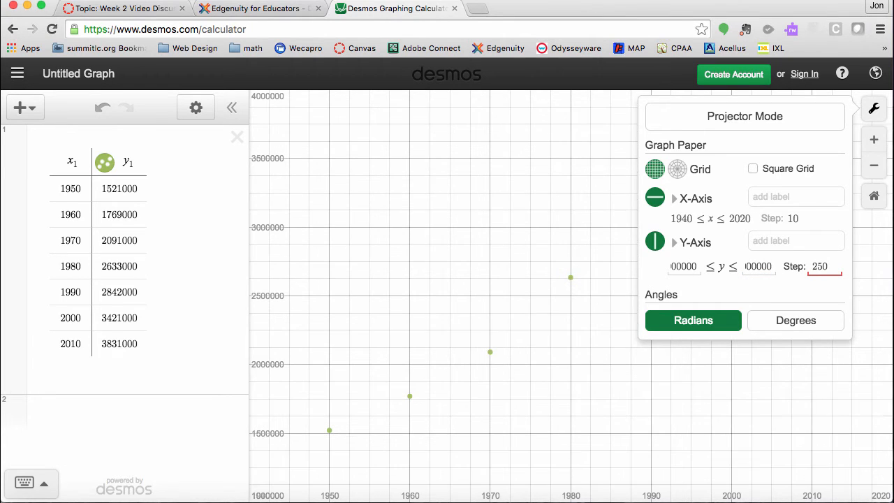
{"action": "type", "text": "000"}
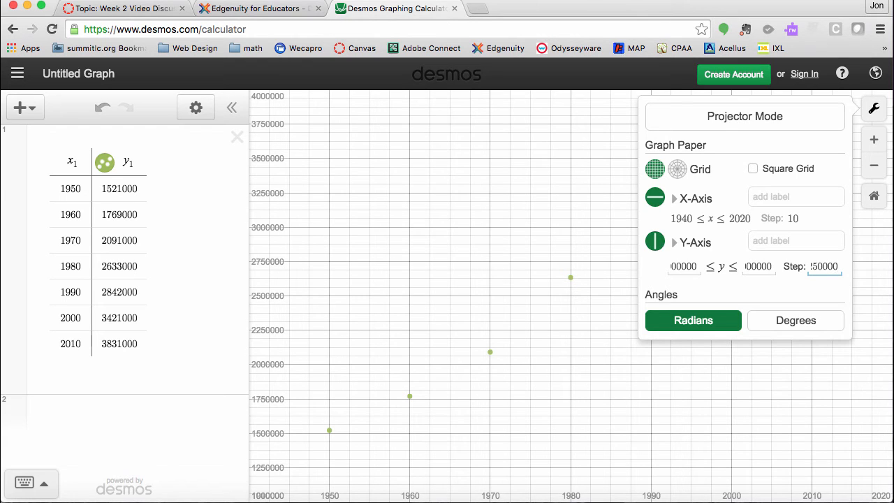
{"action": "left_click", "coordinate": [532, 327]}
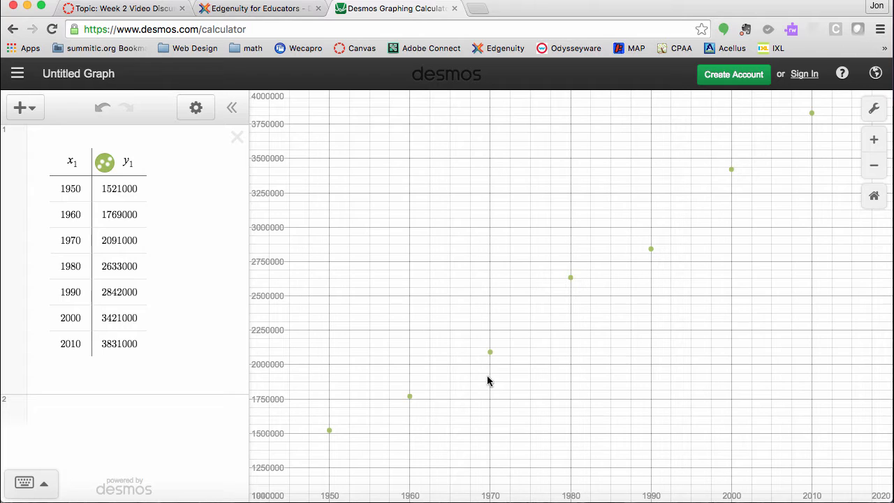
Step: Show the coordinate labels of all seven plotted points from 1950 through 2010
{"action": "left_click", "coordinate": [329, 430]}
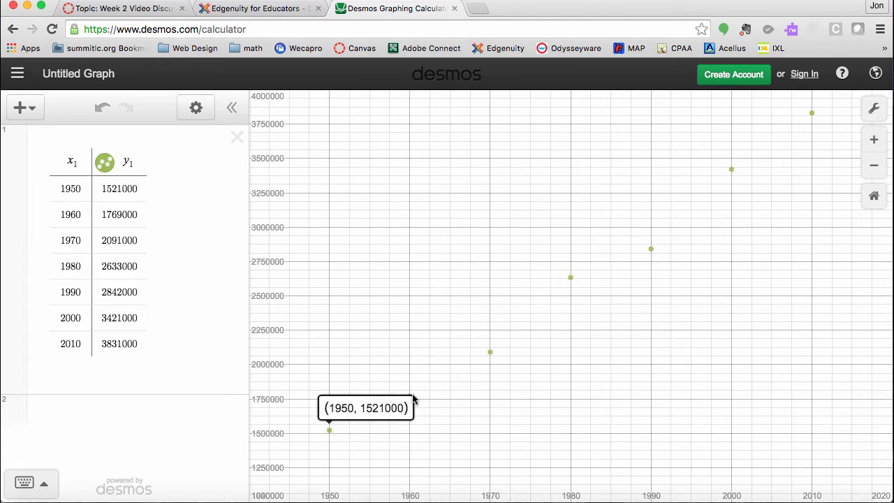
{"action": "left_click", "coordinate": [410, 395]}
{"action": "left_click", "coordinate": [490, 353]}
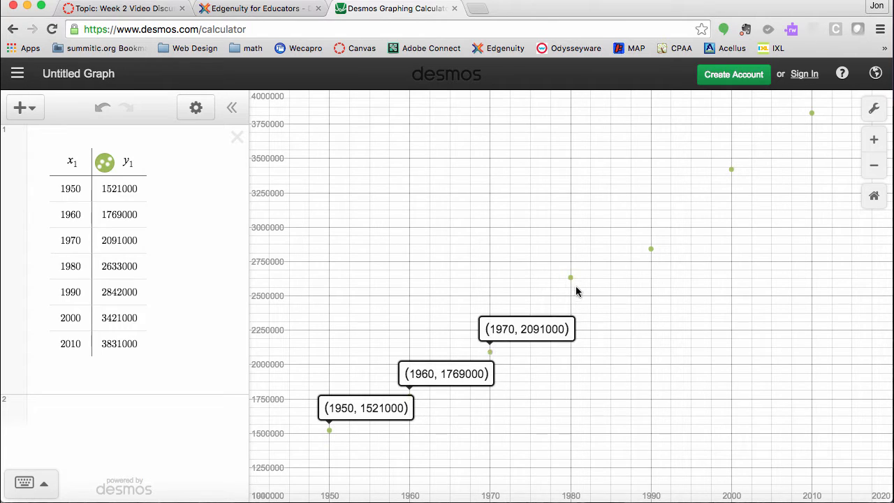
{"action": "left_click", "coordinate": [570, 277]}
{"action": "left_click", "coordinate": [651, 239]}
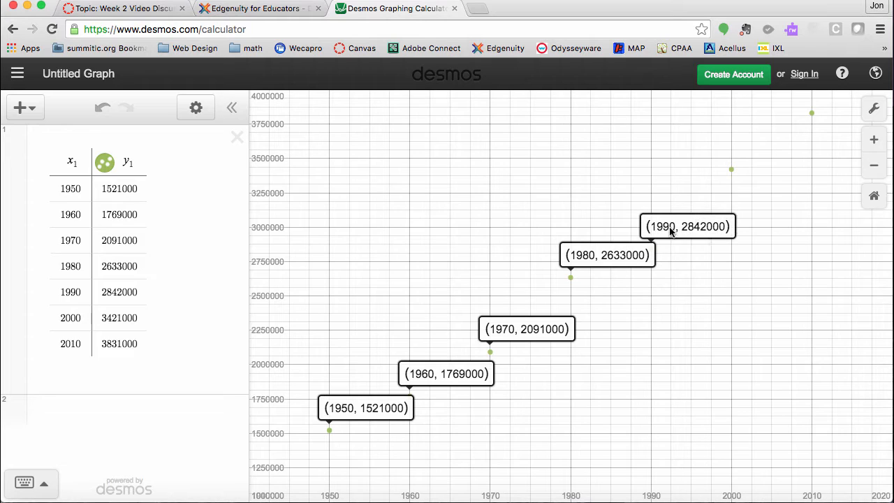
{"action": "left_click", "coordinate": [731, 169]}
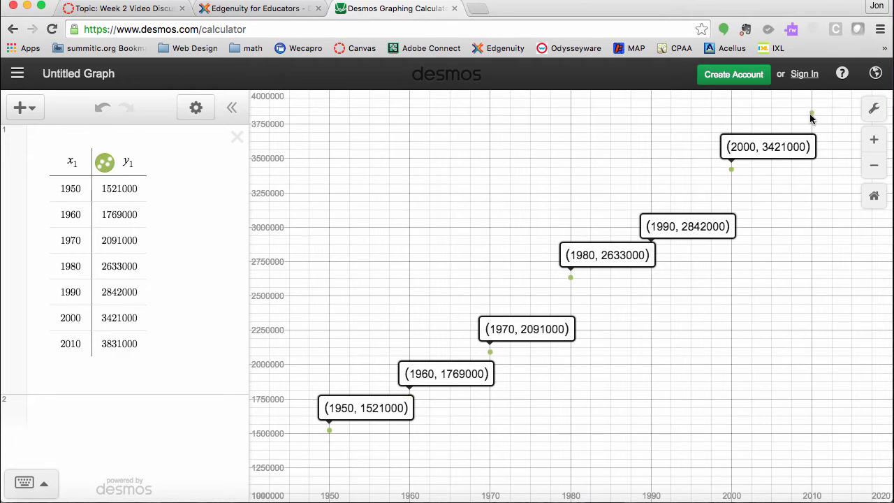
{"action": "left_click", "coordinate": [811, 112]}
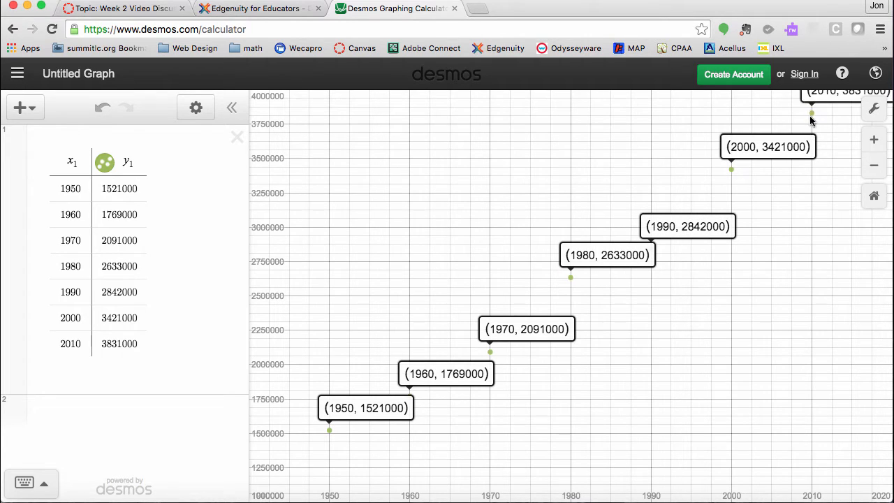
Step: Hide the coordinate labels of all the plotted points again
{"action": "left_click", "coordinate": [811, 112]}
{"action": "left_click", "coordinate": [731, 169]}
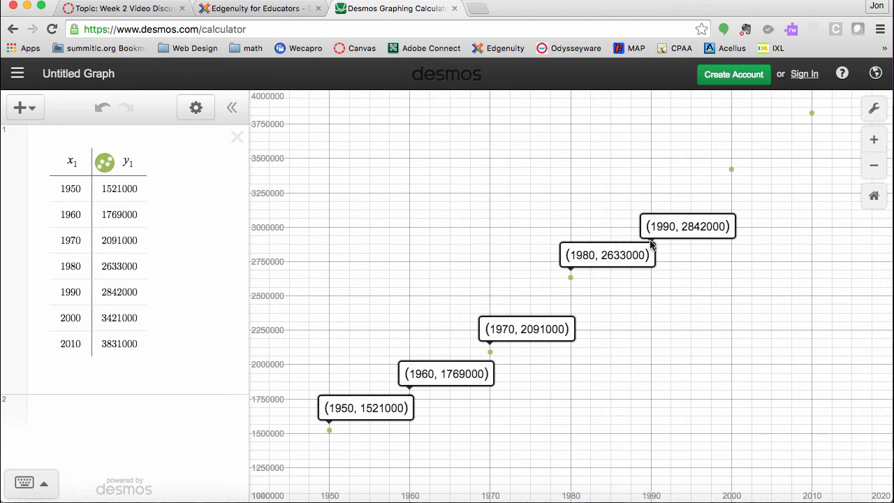
{"action": "left_click", "coordinate": [571, 277]}
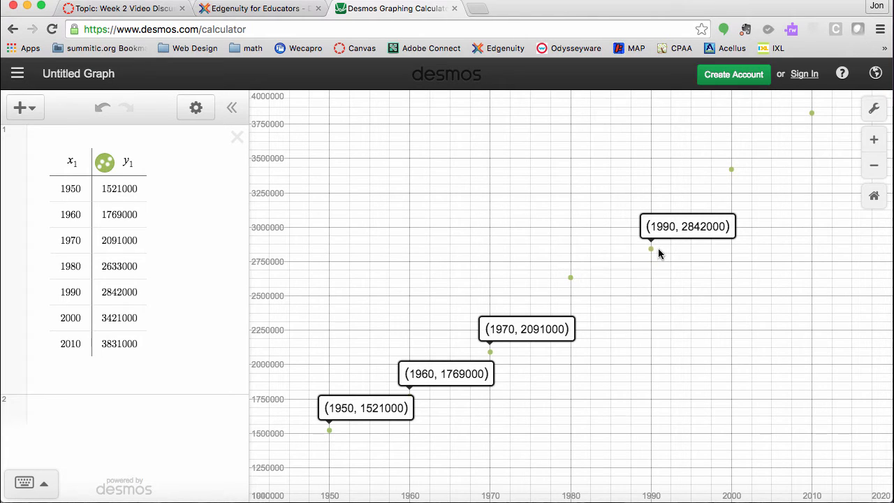
{"action": "left_click", "coordinate": [652, 250]}
{"action": "left_click", "coordinate": [489, 352]}
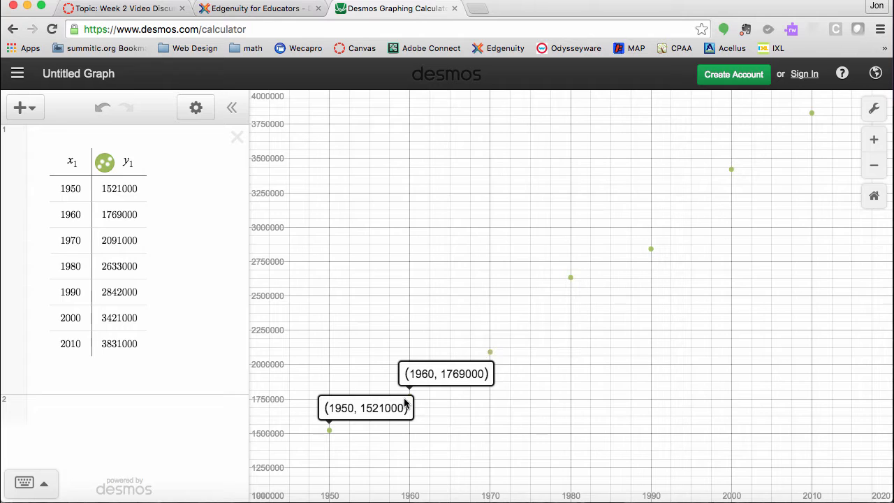
{"action": "left_click", "coordinate": [328, 430]}
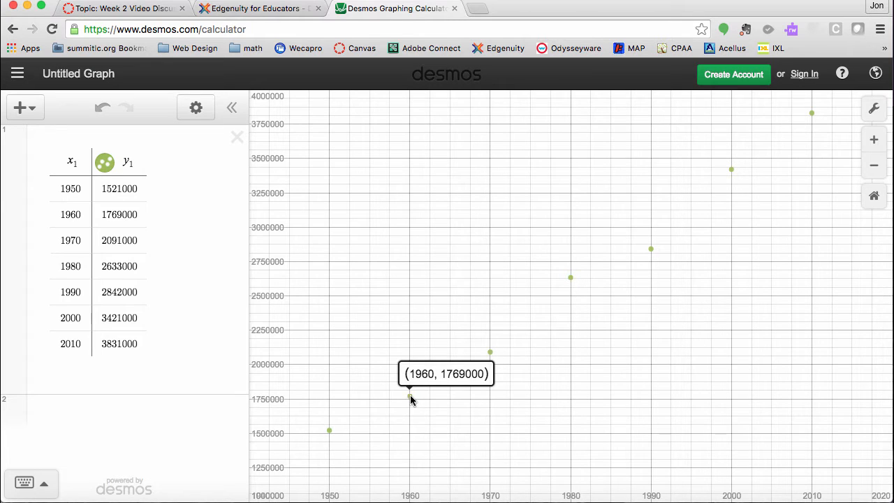
{"action": "left_click", "coordinate": [410, 396]}
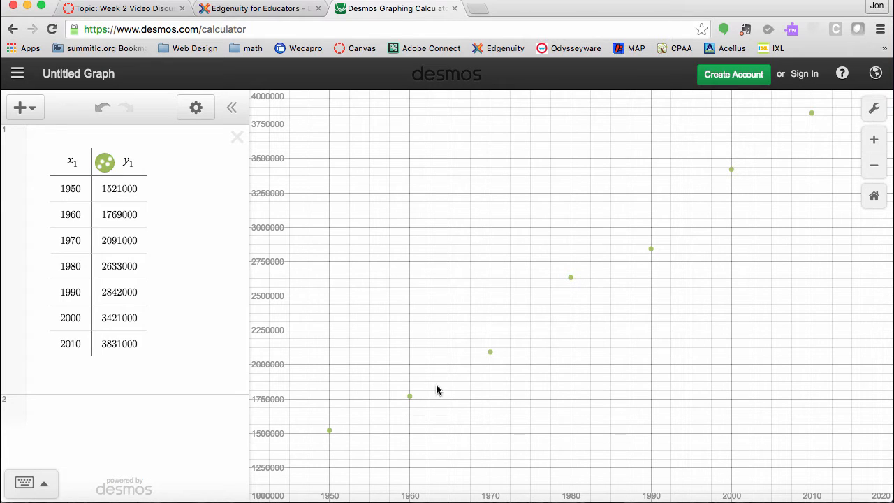
Step: Widen the graph's range to span x from 1900 to 2060 and set the y-axis step to 500000
{"action": "left_click", "coordinate": [873, 170]}
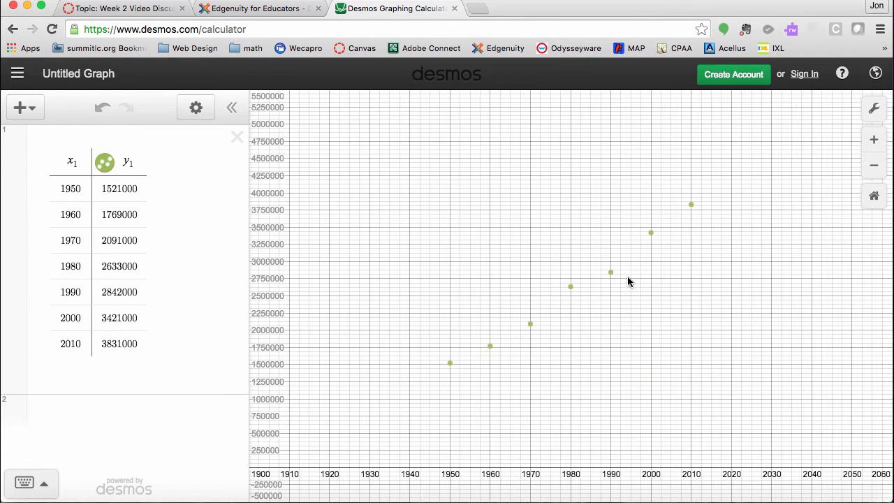
{"action": "left_click", "coordinate": [873, 110]}
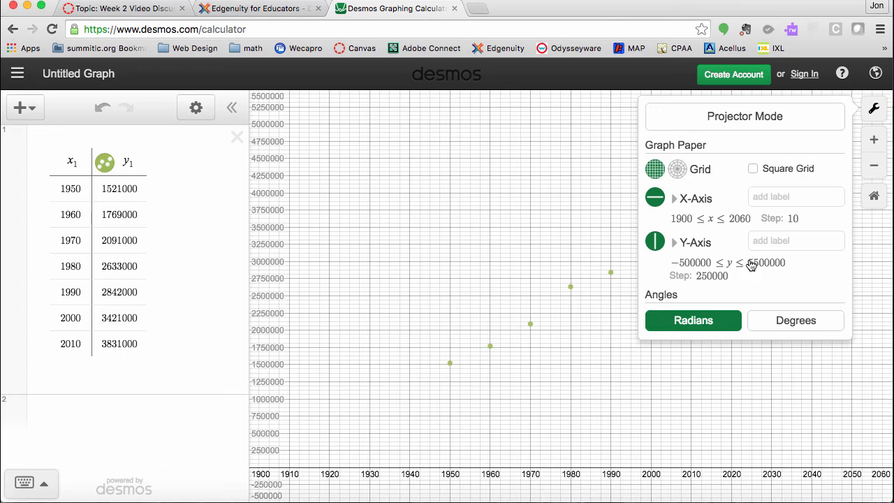
{"action": "left_click", "coordinate": [705, 276]}
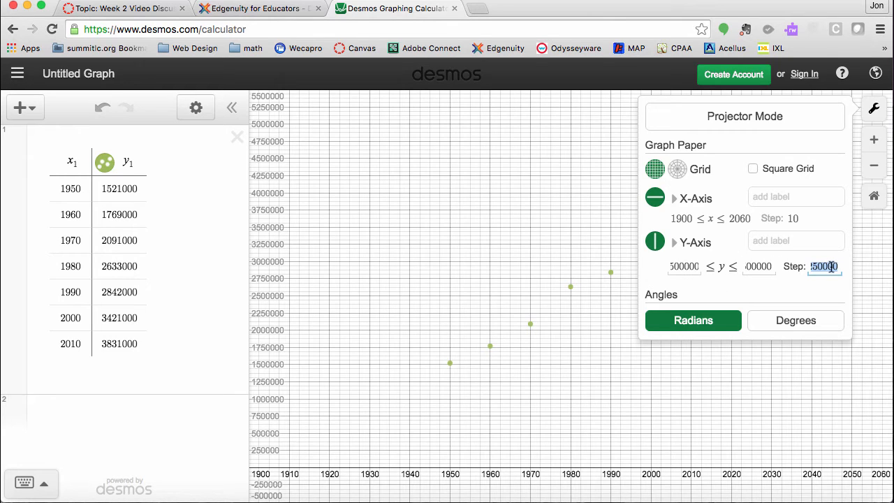
{"action": "type", "text": "500"}
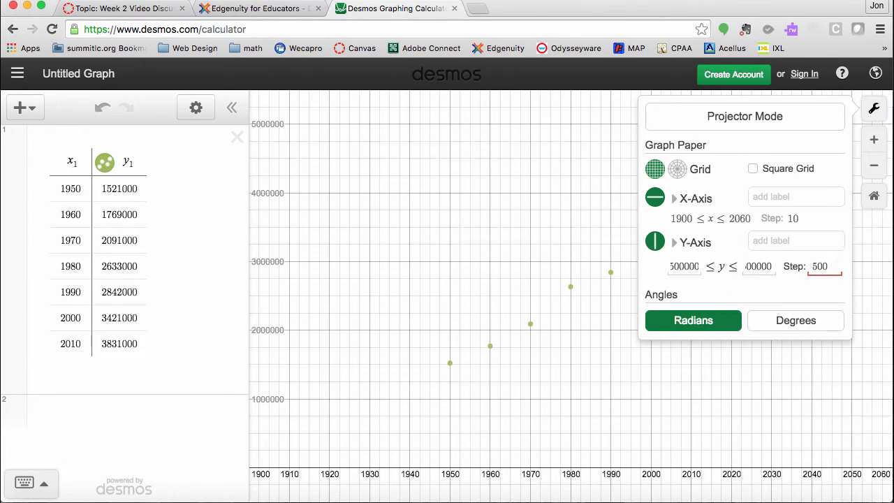
{"action": "type", "text": "000"}
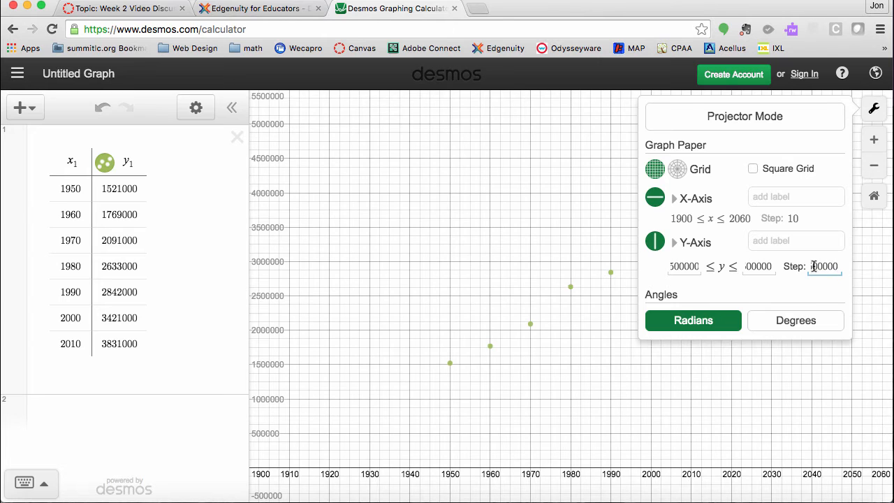
{"action": "left_click", "coordinate": [591, 332]}
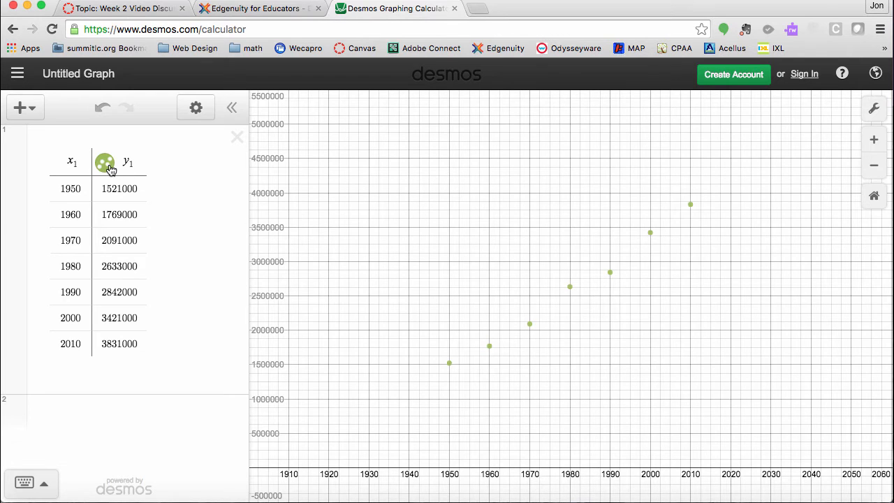
Step: Change the table's y₁ data style to points connected by line segments and finish editing the list
{"action": "left_click", "coordinate": [187, 112]}
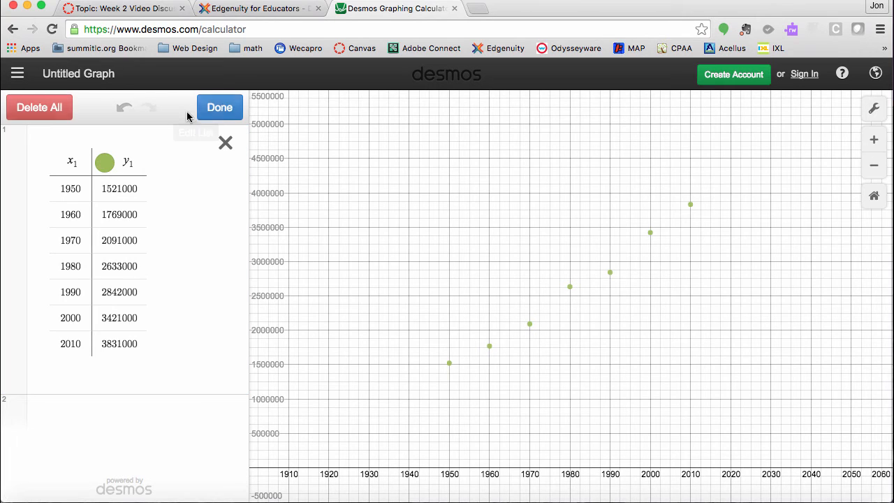
{"action": "left_click", "coordinate": [105, 165]}
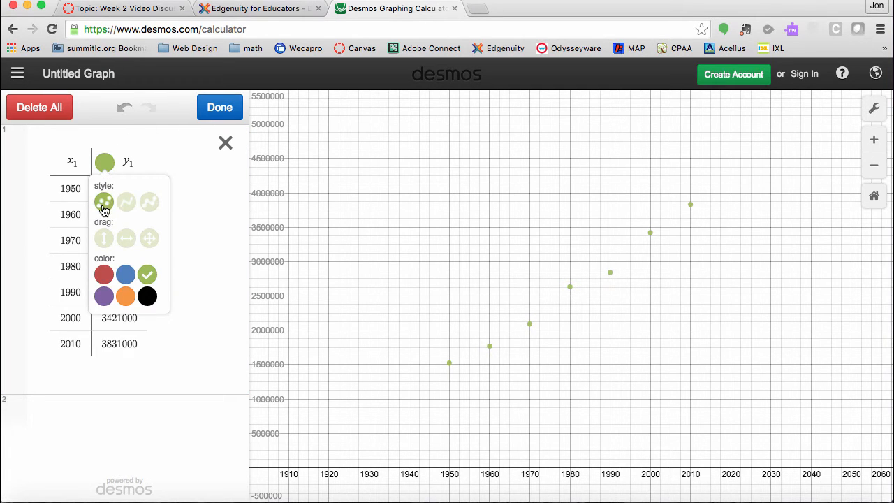
{"action": "left_click", "coordinate": [150, 209]}
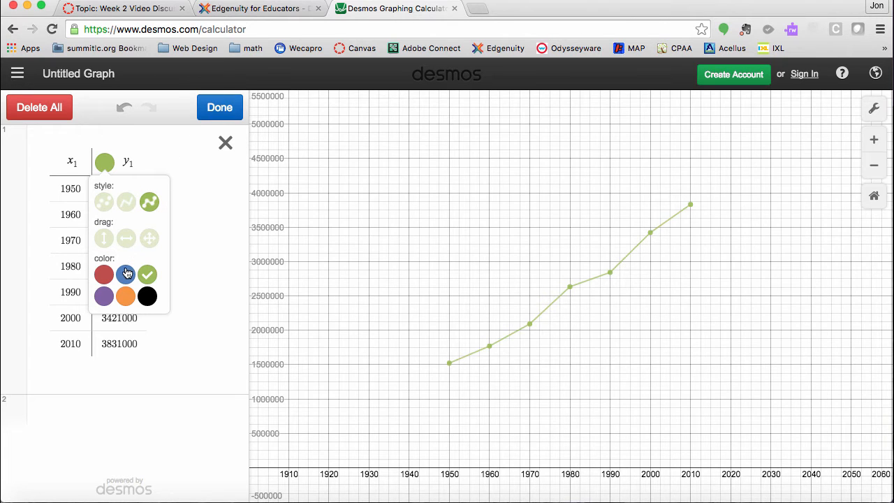
{"action": "left_click", "coordinate": [211, 111]}
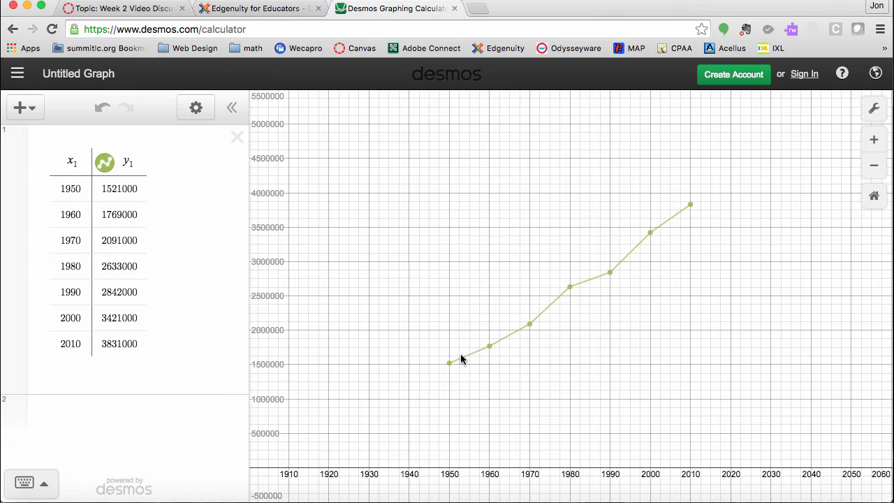
Step: Add the linear regression y₁ ~ mx₁ + b for the population table in a new expression
{"action": "left_click", "coordinate": [152, 412]}
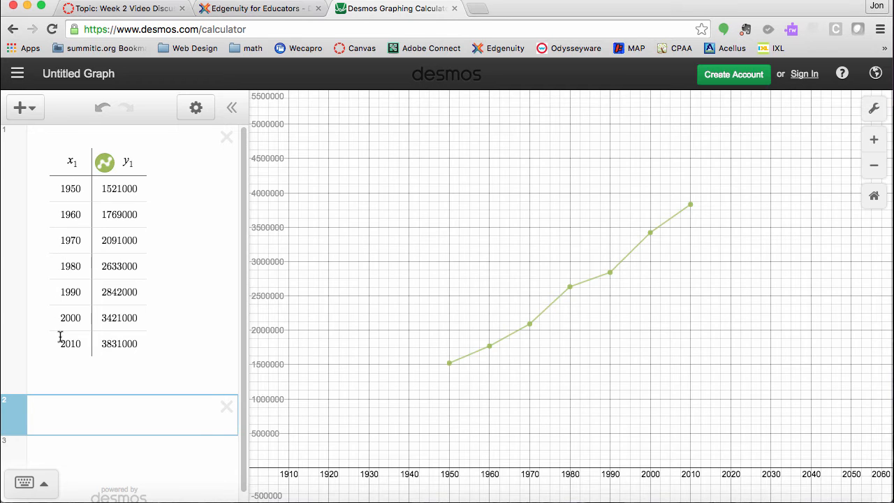
{"action": "double_click", "coordinate": [126, 164]}
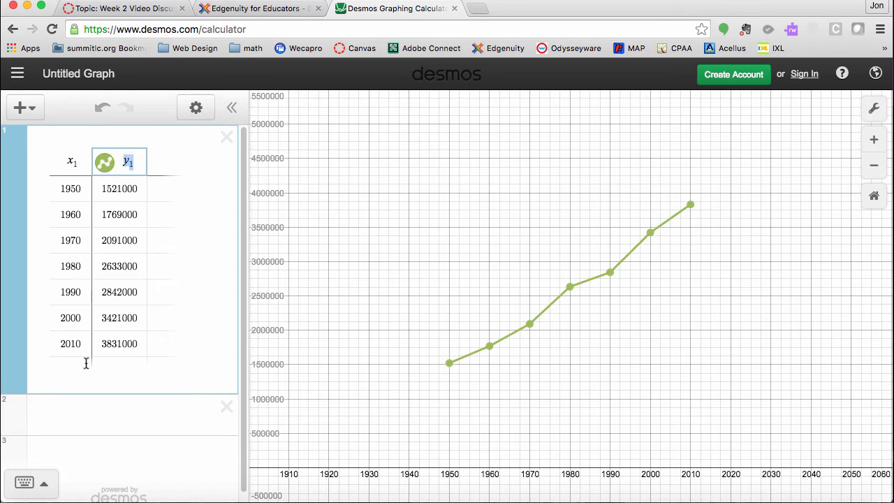
{"action": "left_click", "coordinate": [77, 412]}
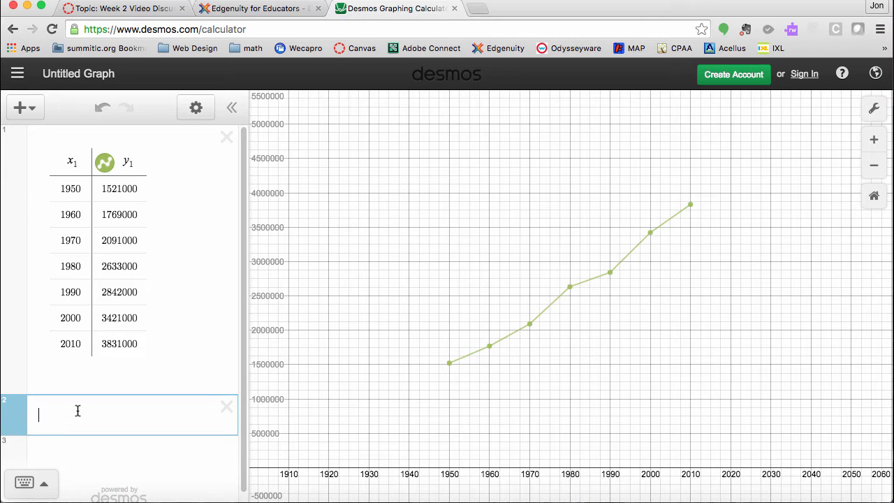
{"action": "type", "text": "y1"}
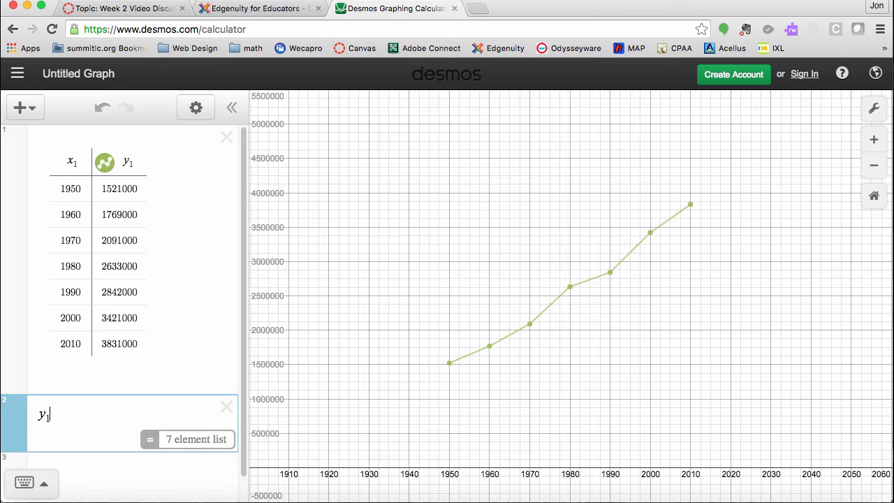
{"action": "left_click", "coordinate": [43, 481]}
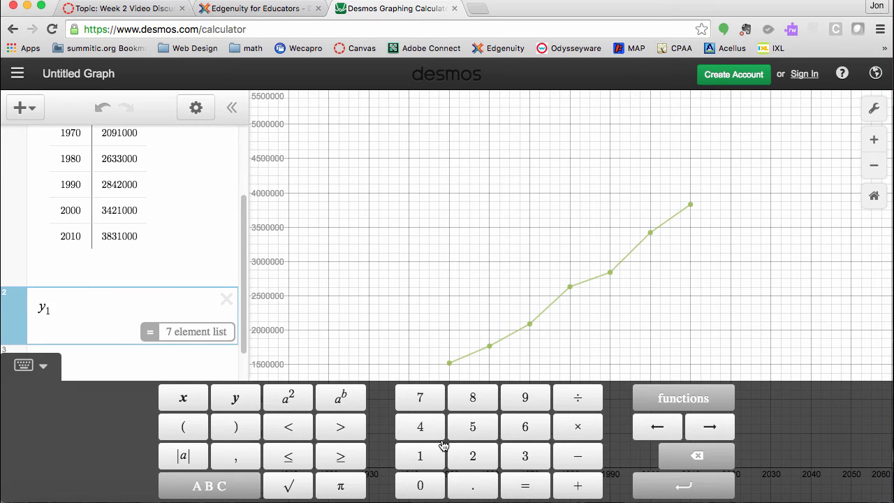
{"action": "left_click", "coordinate": [672, 396]}
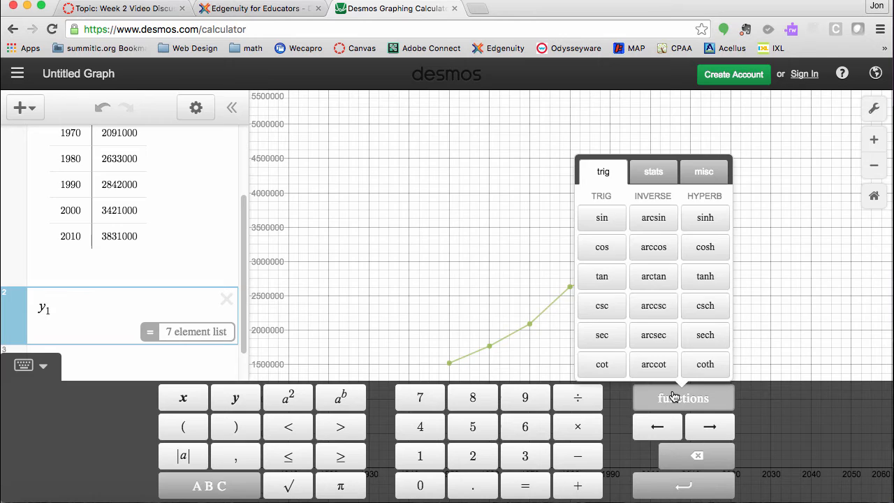
{"action": "left_click", "coordinate": [662, 177]}
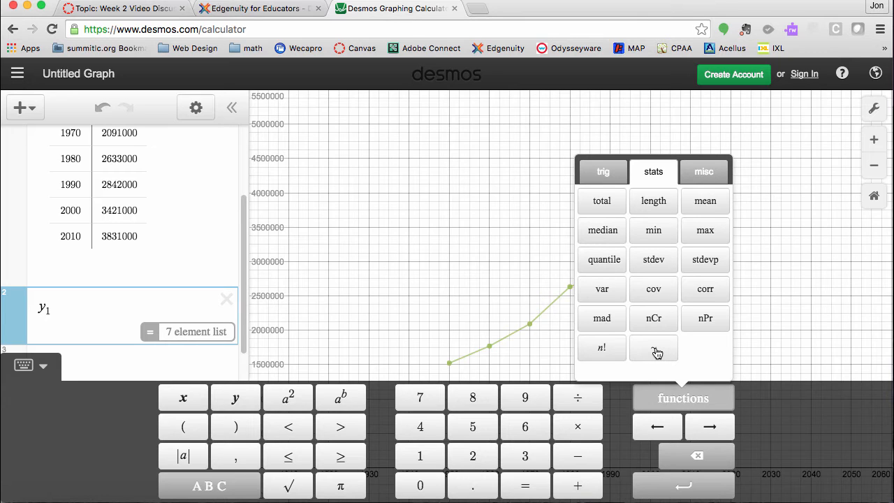
{"action": "left_click", "coordinate": [655, 351]}
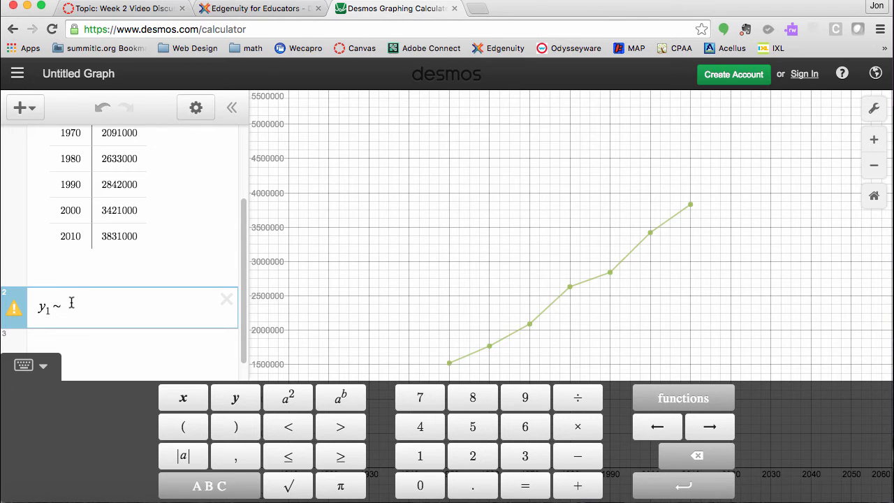
{"action": "type", "text": "m"}
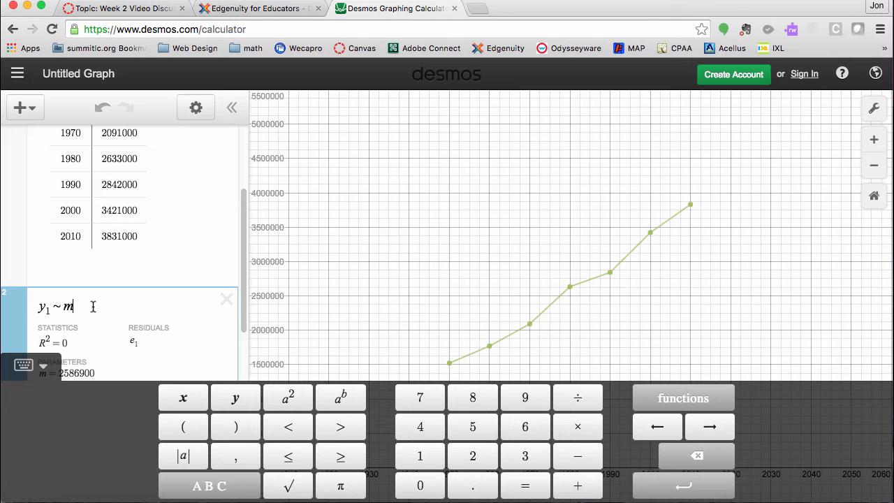
{"action": "type", "text": "x1 "}
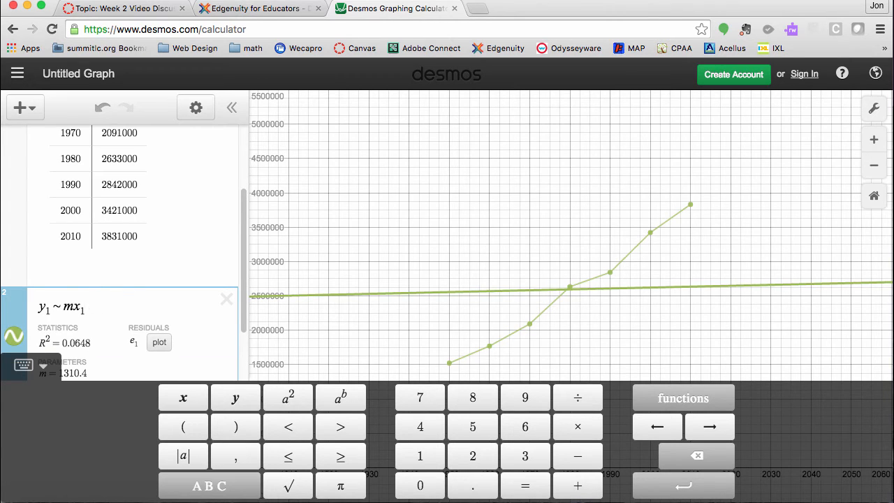
{"action": "type", "text": "+ b"}
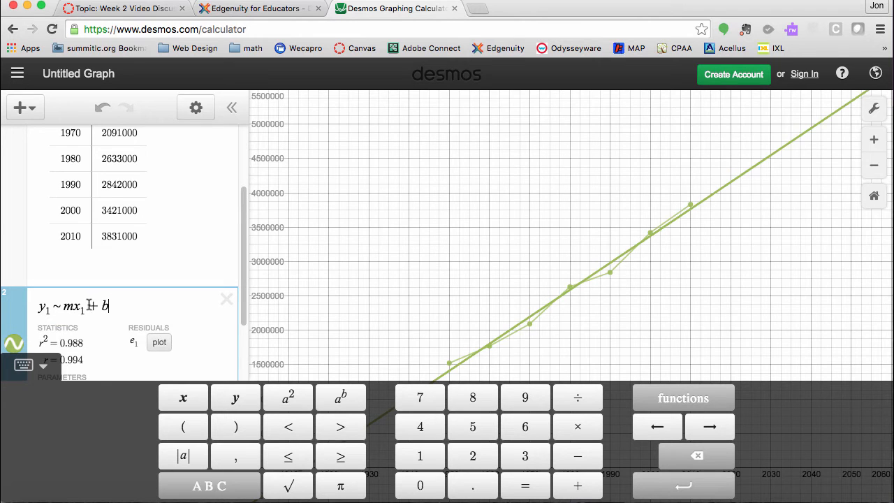
{"action": "left_click", "coordinate": [31, 368]}
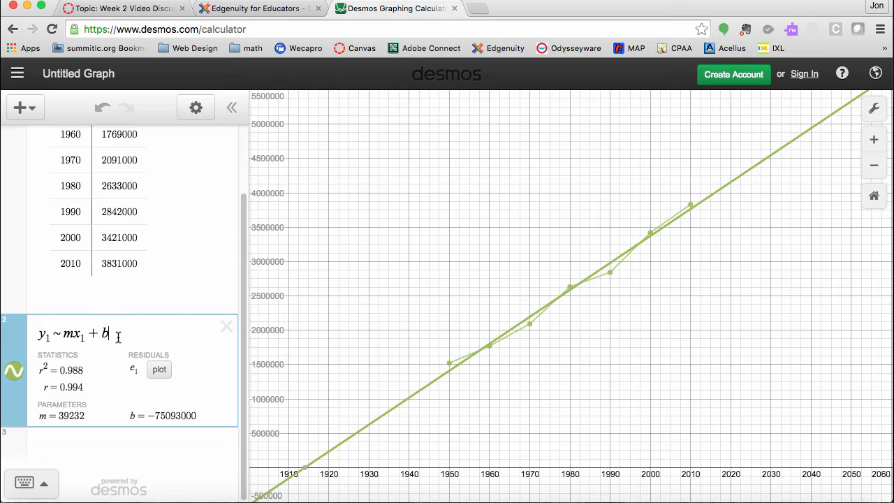
Step: Hide and show the linear regression line again, and change its color to blue
{"action": "left_click", "coordinate": [14, 371]}
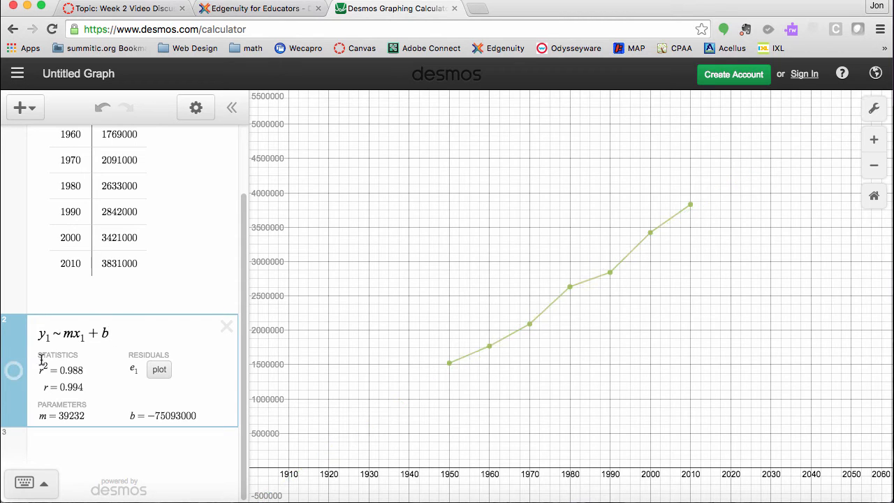
{"action": "left_click", "coordinate": [16, 370]}
{"action": "scroll", "coordinate": [140, 230], "scroll_direction": "up", "scroll_amount": 3}
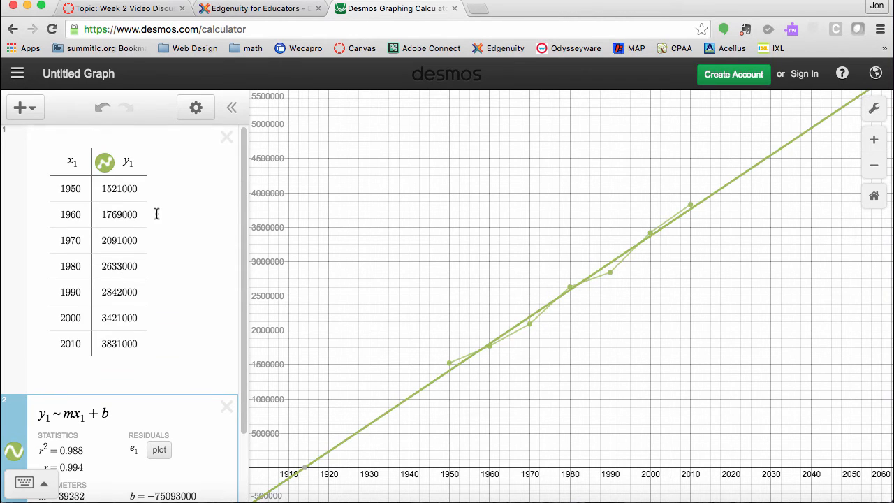
{"action": "left_click", "coordinate": [196, 108]}
{"action": "left_click", "coordinate": [13, 452]}
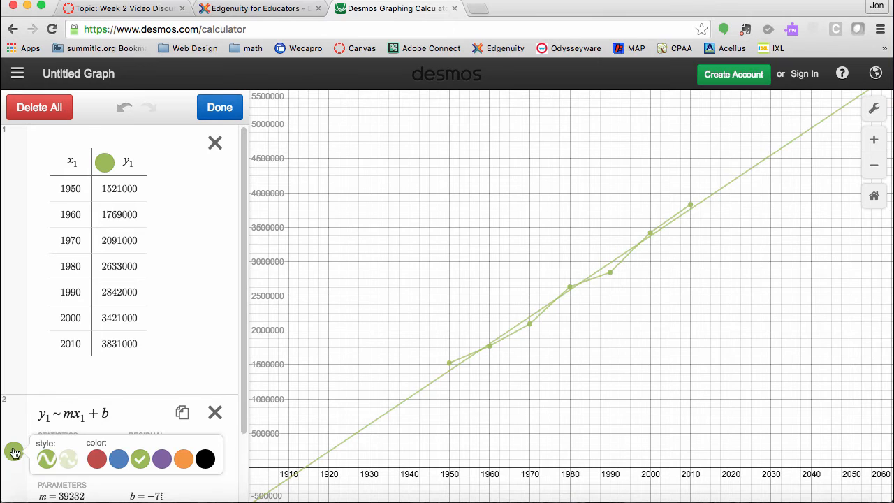
{"action": "left_click", "coordinate": [116, 460]}
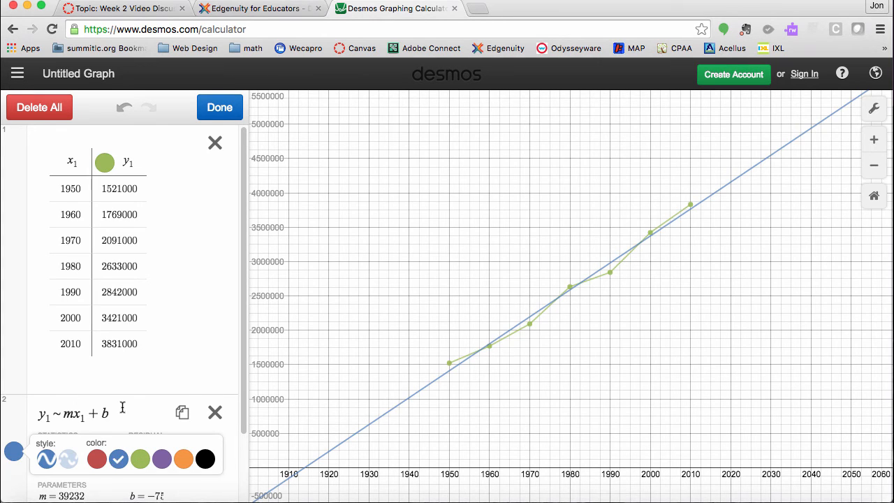
{"action": "left_click", "coordinate": [219, 107]}
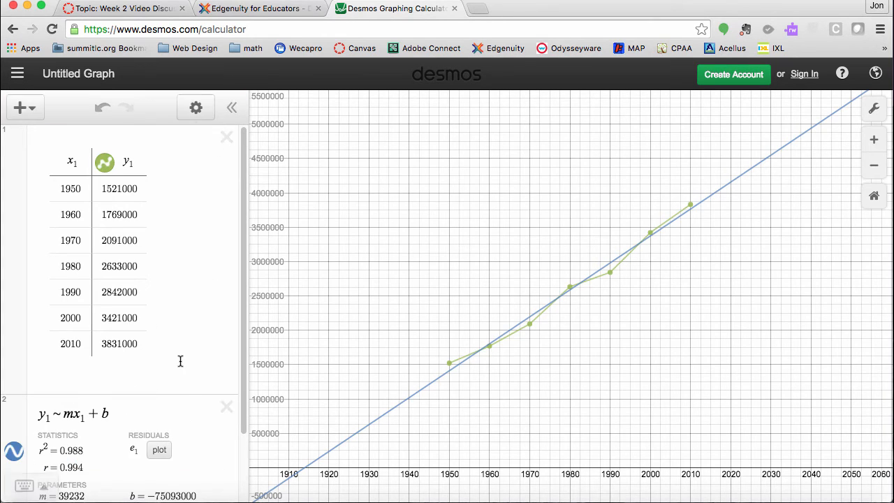
Step: Dismiss the Hangouts pop-up and examine the linear regression's line, correlation coefficient r, slope m and intercept b
{"action": "scroll", "coordinate": [181, 360], "scroll_direction": "down", "scroll_amount": 3}
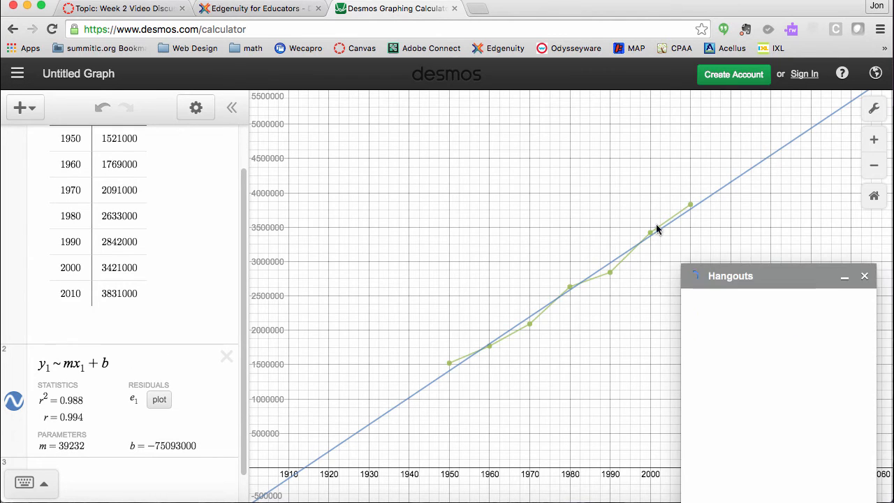
{"action": "left_click", "coordinate": [813, 283]}
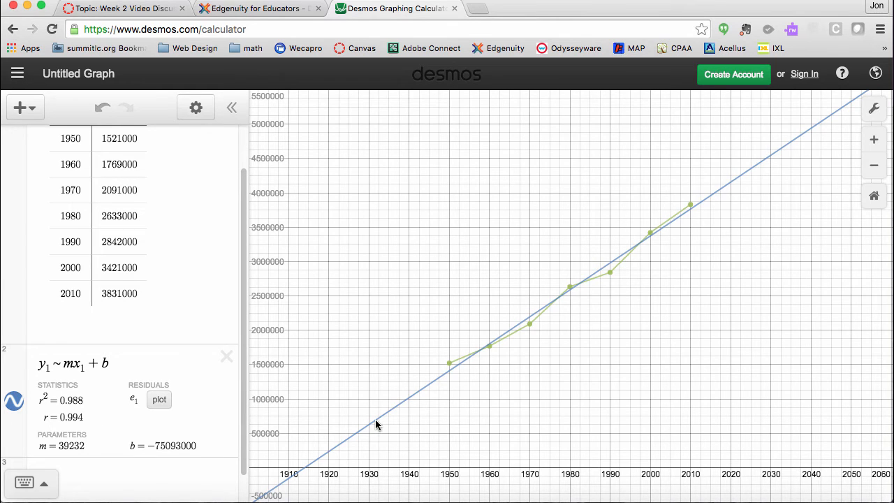
{"action": "mouse_move", "coordinate": [375, 424]}
{"action": "left_mouse_down"}
{"action": "mouse_move", "coordinate": [643, 316]}
{"action": "mouse_move", "coordinate": [748, 258]}
{"action": "mouse_move", "coordinate": [535, 482]}
{"action": "left_mouse_up"}
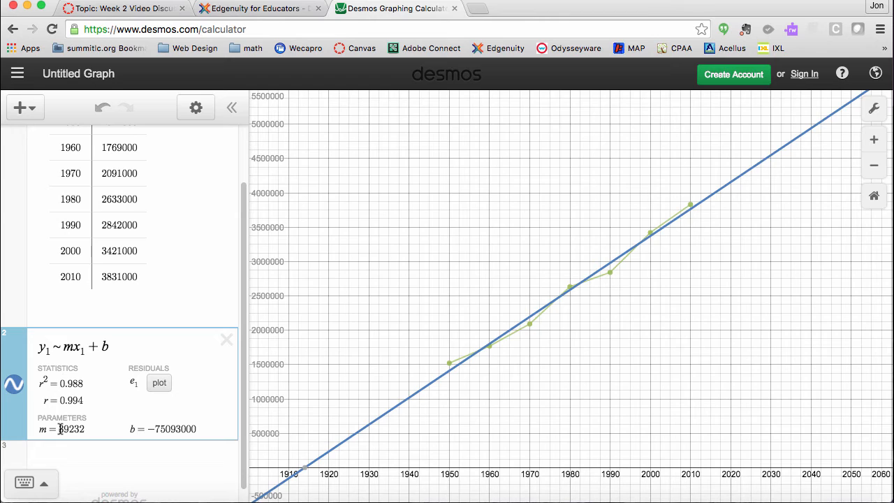
{"action": "left_click_drag", "start_coordinate": [59, 428], "coordinate": [88, 429]}
{"action": "left_click", "coordinate": [131, 431]}
{"action": "left_click_drag", "start_coordinate": [84, 400], "coordinate": [40, 400]}
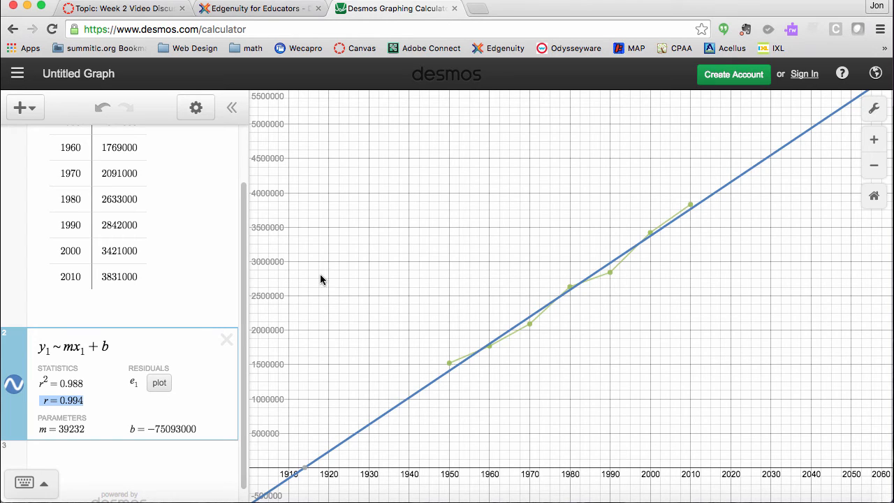
{"action": "left_click_drag", "start_coordinate": [59, 429], "coordinate": [84, 430]}
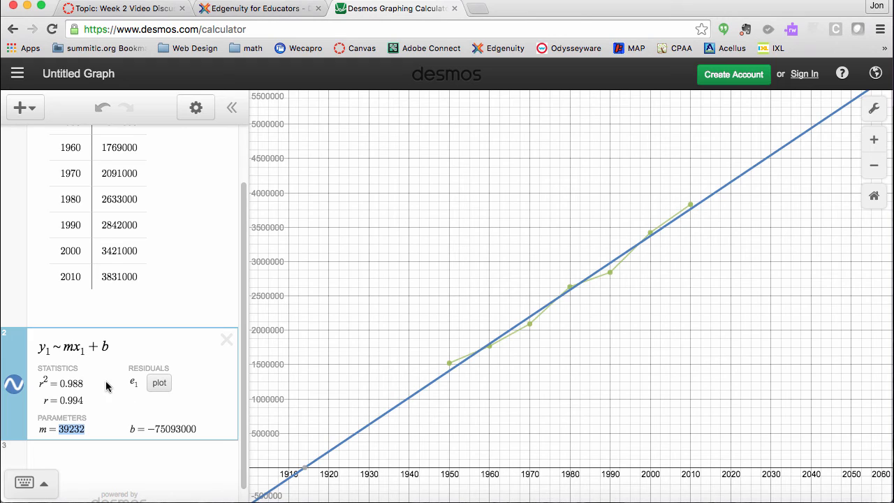
{"action": "left_click_drag", "start_coordinate": [150, 429], "coordinate": [199, 429]}
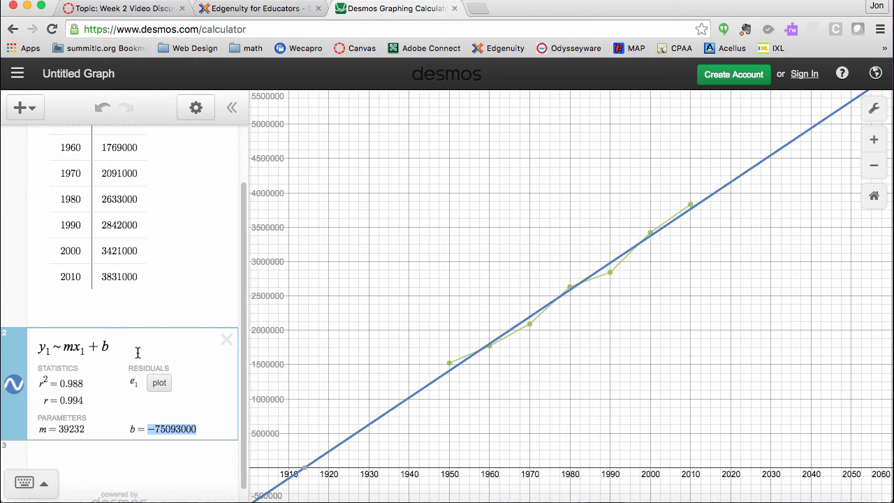
Step: Replace the linear regression with the quadratic regression y₁ ~ ax₁² + bx₁ + c
{"action": "left_click", "coordinate": [226, 341]}
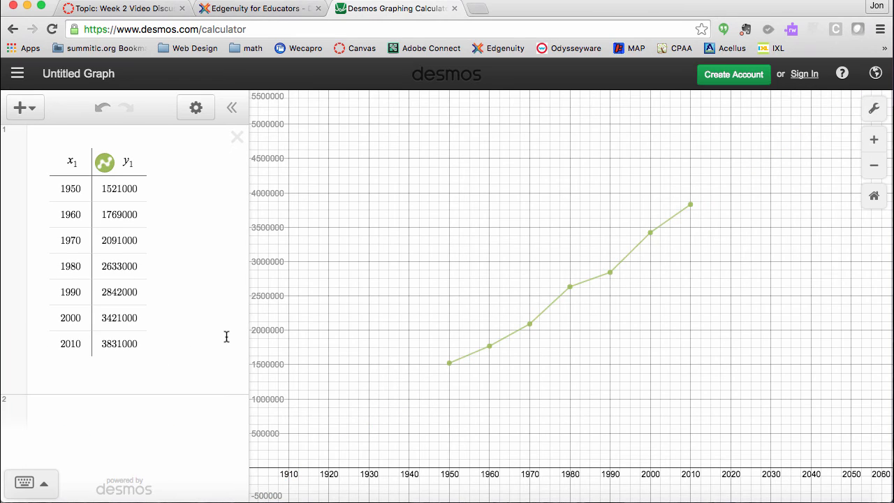
{"action": "left_click", "coordinate": [169, 412]}
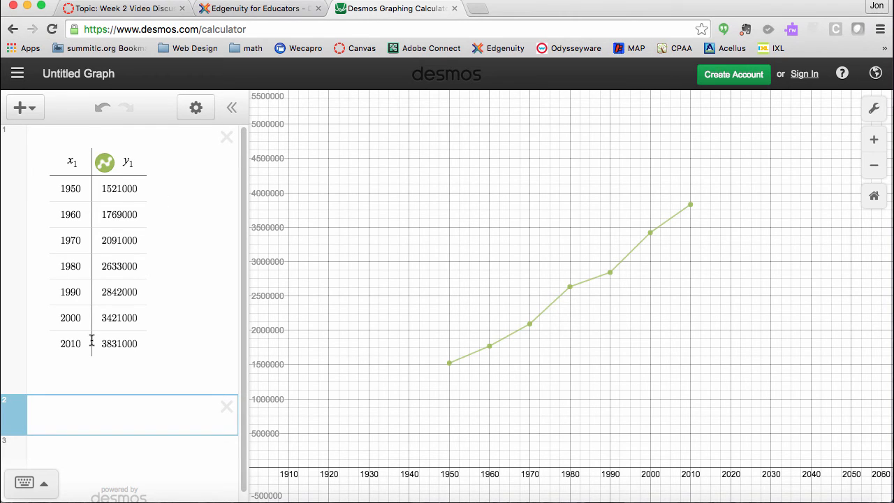
{"action": "type", "text": "y1"}
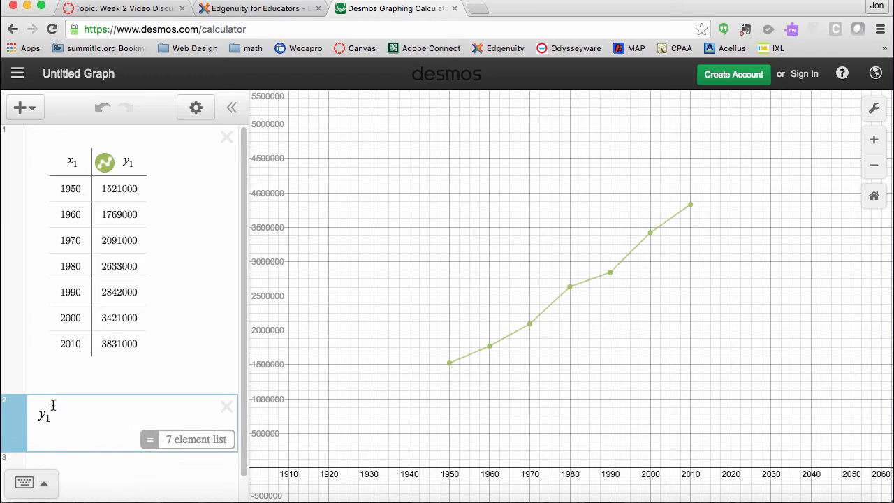
{"action": "type", "text": "~"}
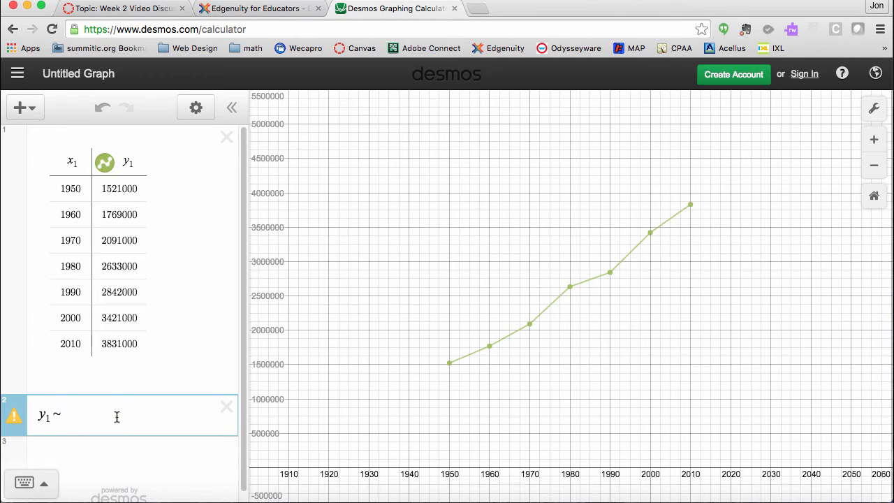
{"action": "type", "text": "ax1^2"}
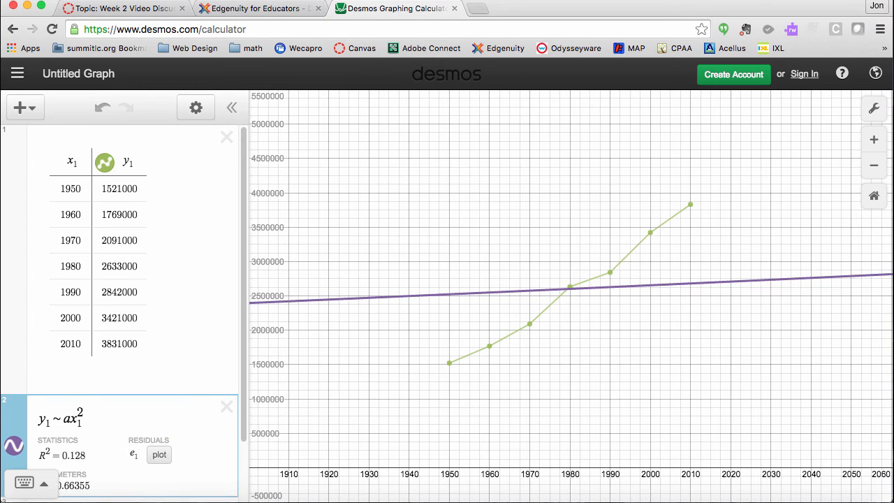
{"action": "type", "text": "+"}
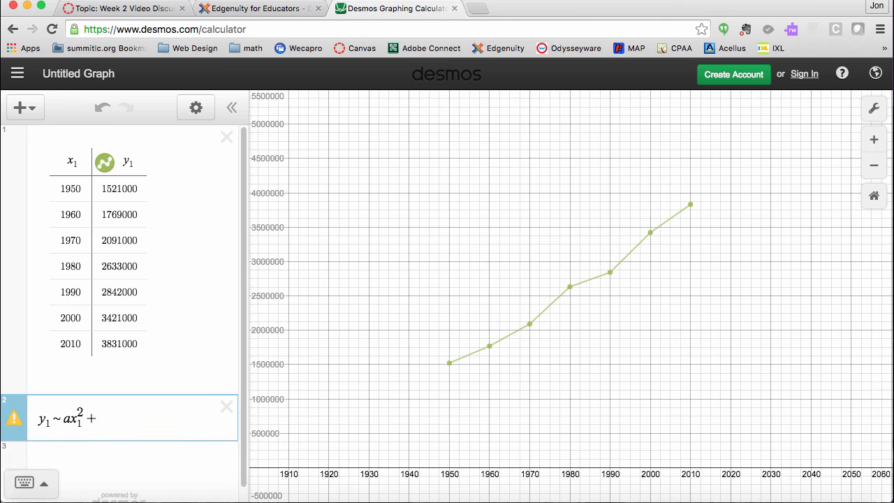
{"action": "type", "text": "bx1"}
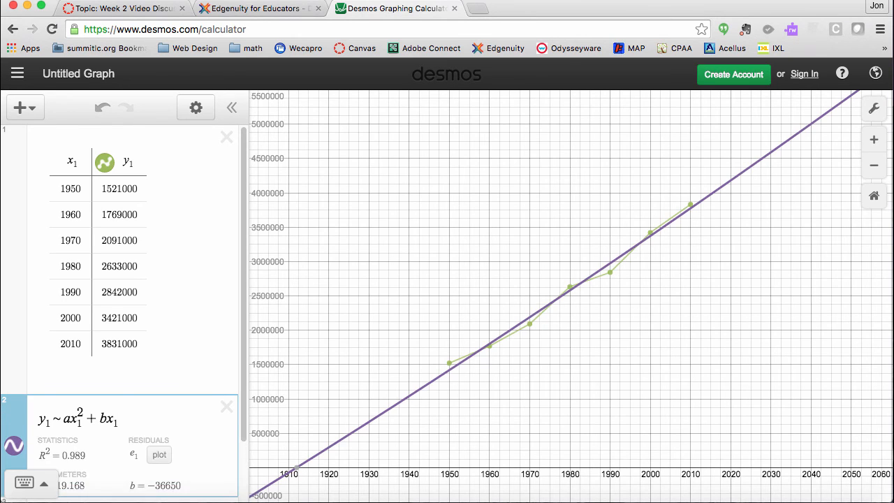
{"action": "type", "text": "+c"}
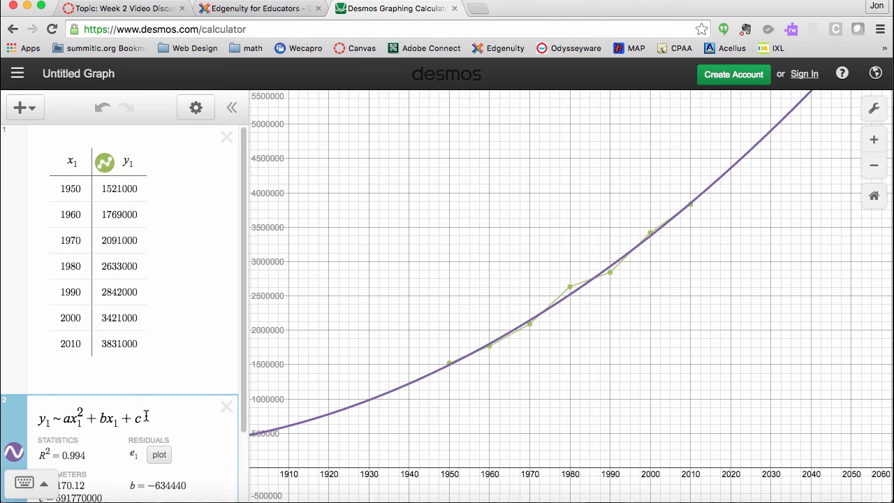
Step: Examine the quadratic regression's curve, its parameters a, b and c, and its R² value
{"action": "mouse_move", "coordinate": [413, 379]}
{"action": "left_mouse_down"}
{"action": "mouse_move", "coordinate": [523, 342]}
{"action": "mouse_move", "coordinate": [610, 292]}
{"action": "mouse_move", "coordinate": [689, 218]}
{"action": "mouse_move", "coordinate": [708, 186]}
{"action": "mouse_move", "coordinate": [642, 287]}
{"action": "mouse_move", "coordinate": [586, 342]}
{"action": "mouse_move", "coordinate": [488, 402]}
{"action": "mouse_move", "coordinate": [440, 412]}
{"action": "left_mouse_up"}
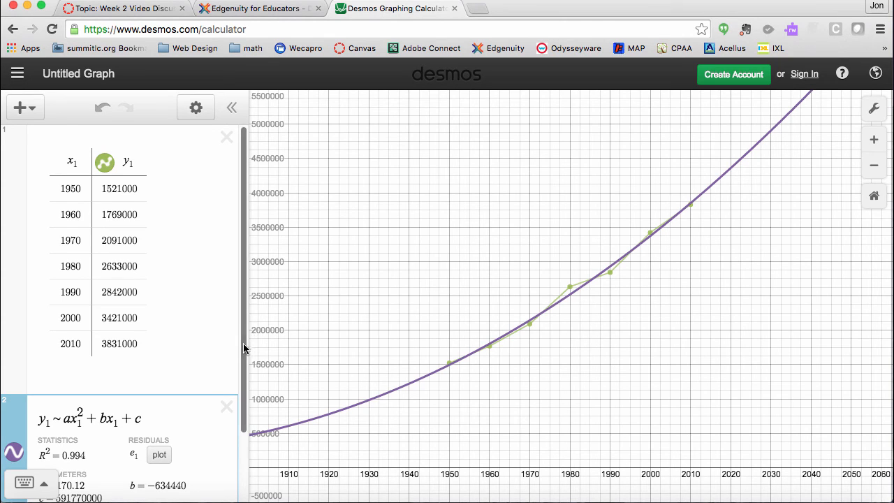
{"action": "left_click_drag", "start_coordinate": [242, 347], "coordinate": [242, 395]}
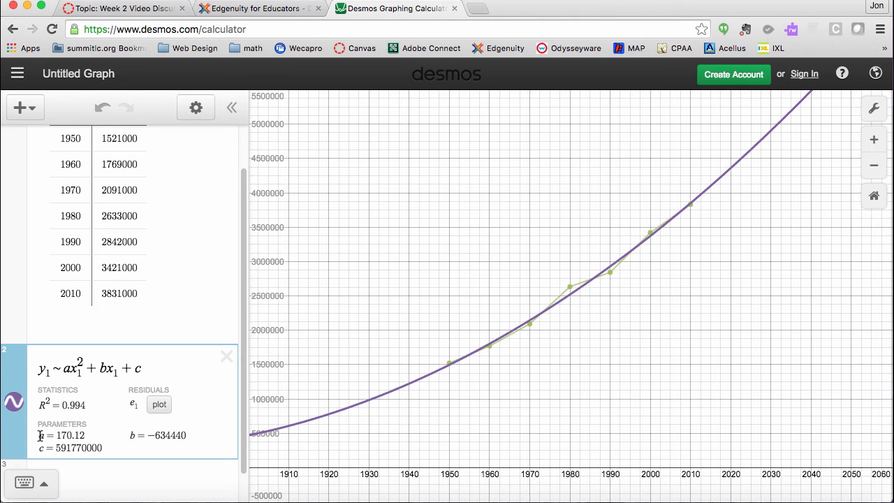
{"action": "left_click_drag", "start_coordinate": [40, 435], "coordinate": [187, 434]}
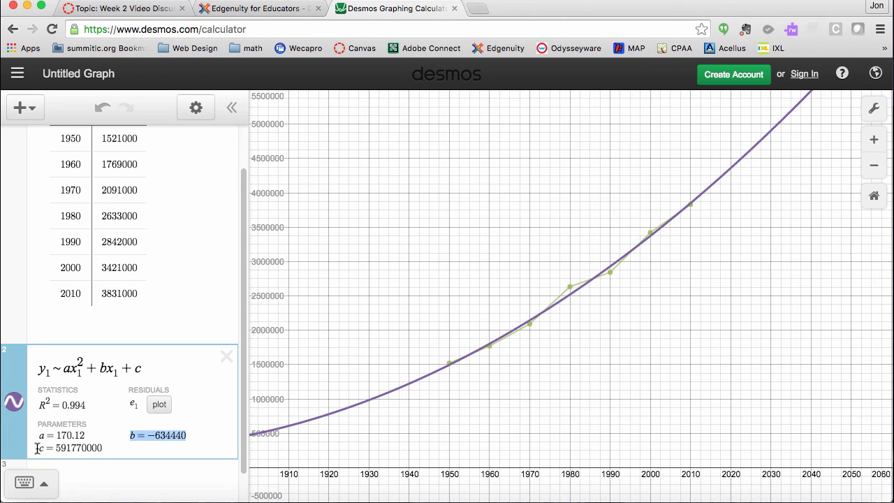
{"action": "left_click_drag", "start_coordinate": [38, 448], "coordinate": [100, 448]}
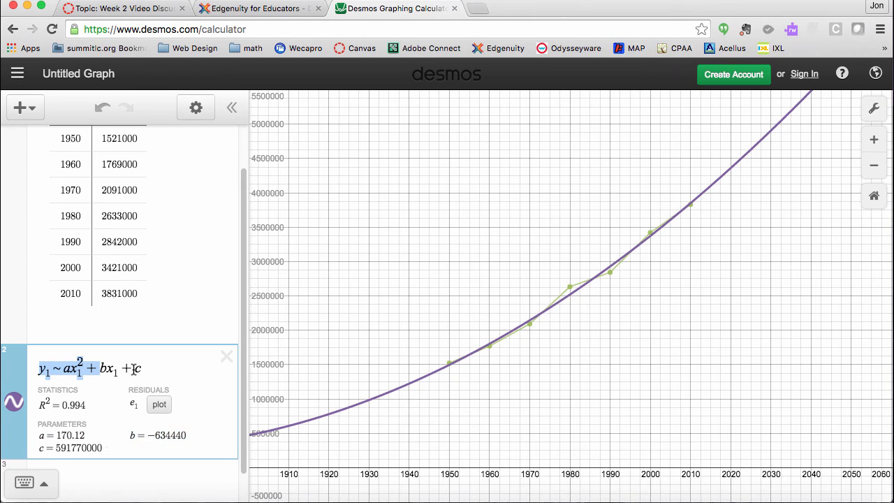
{"action": "left_click", "coordinate": [133, 368]}
{"action": "left_click", "coordinate": [102, 370]}
{"action": "left_click", "coordinate": [68, 367]}
{"action": "mouse_move", "coordinate": [427, 374]}
{"action": "left_mouse_down"}
{"action": "mouse_move", "coordinate": [529, 349]}
{"action": "mouse_move", "coordinate": [701, 242]}
{"action": "mouse_move", "coordinate": [537, 340]}
{"action": "left_mouse_up"}
{"action": "left_click_drag", "start_coordinate": [89, 404], "coordinate": [67, 405]}
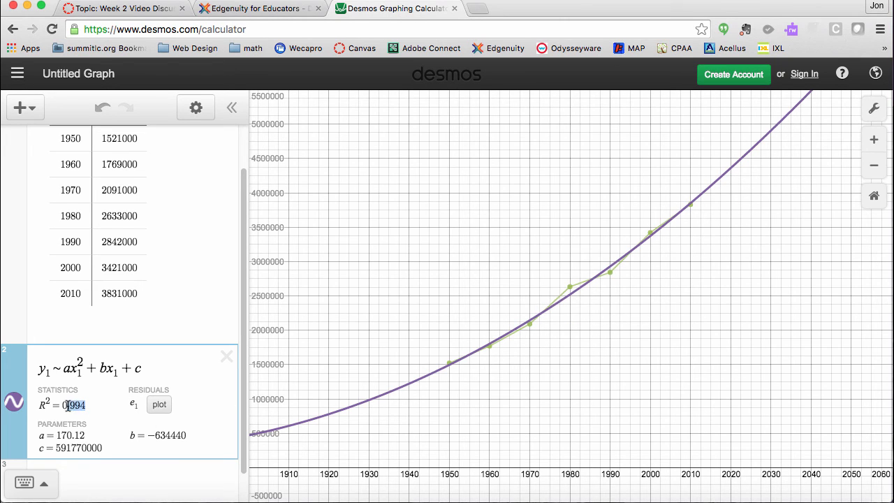
Step: Replace the quadratic regression with the linear regression y₁ ~ mx₁ + b to compare its statistics
{"action": "left_click", "coordinate": [226, 359]}
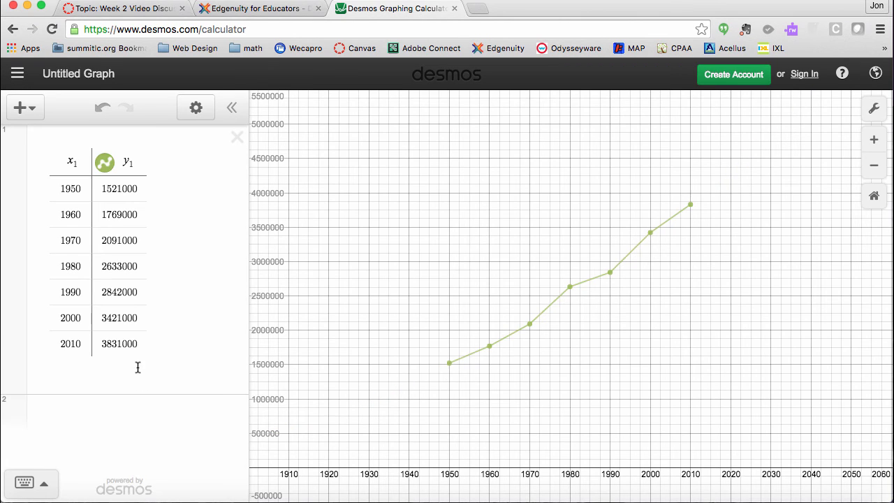
{"action": "left_click", "coordinate": [87, 411]}
{"action": "type", "text": "y1 "}
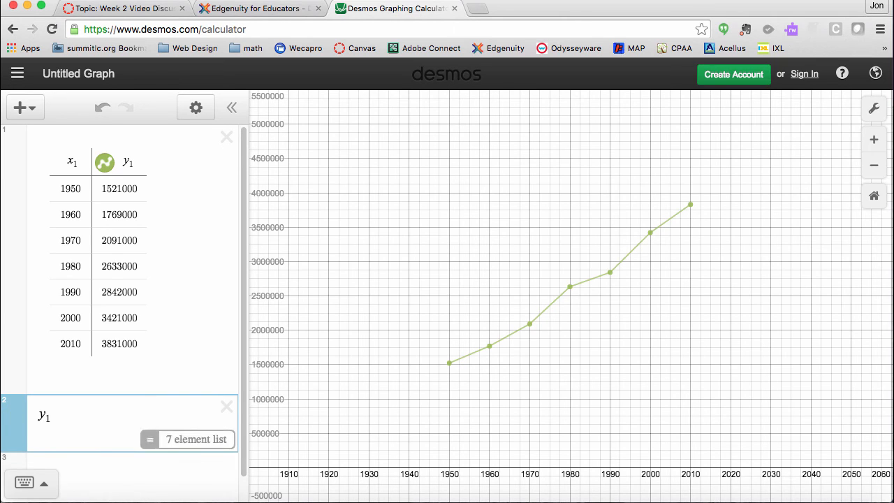
{"action": "type", "text": "~ mx1 + b"}
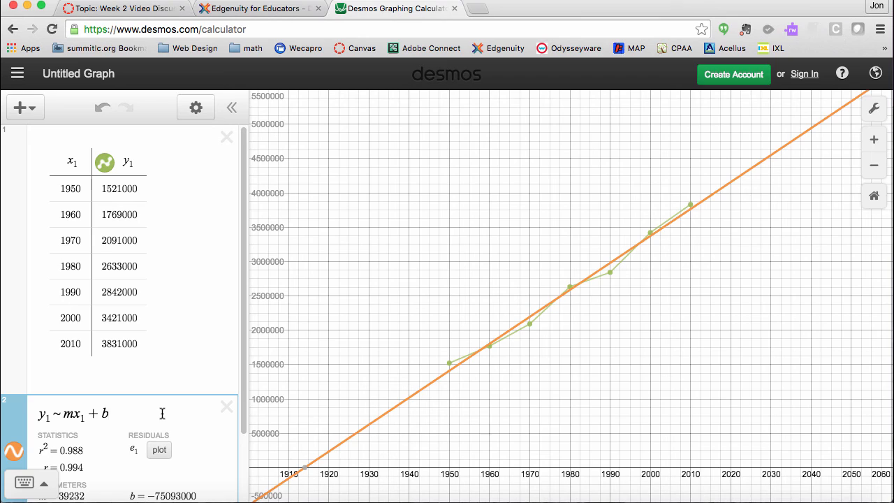
{"action": "scroll", "coordinate": [161, 410], "scroll_direction": "down", "scroll_amount": 1}
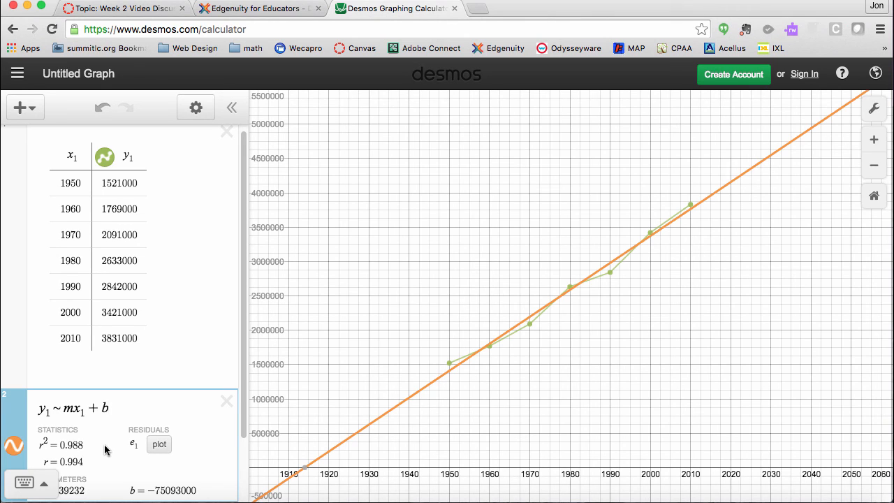
Step: Replace the linear regression with the exponential regression y₁ ~ ab^(x₁)
{"action": "left_click", "coordinate": [226, 407]}
{"action": "left_click", "coordinate": [127, 411]}
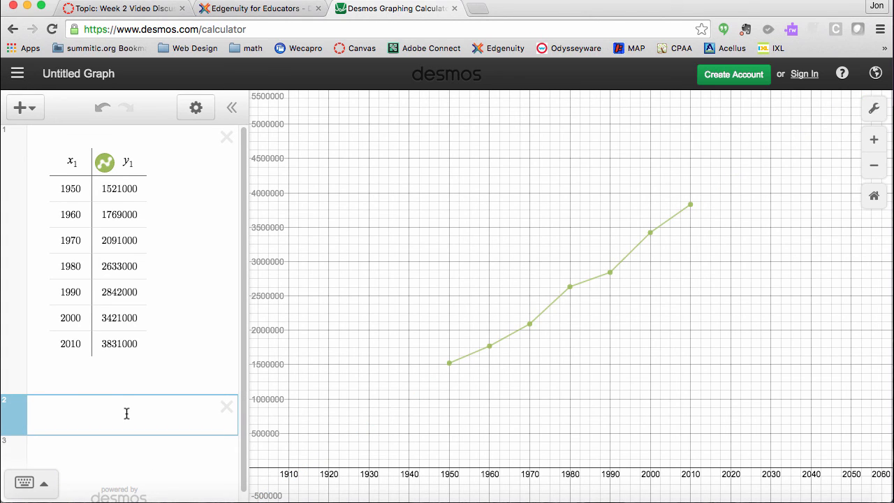
{"action": "type", "text": "y1="}
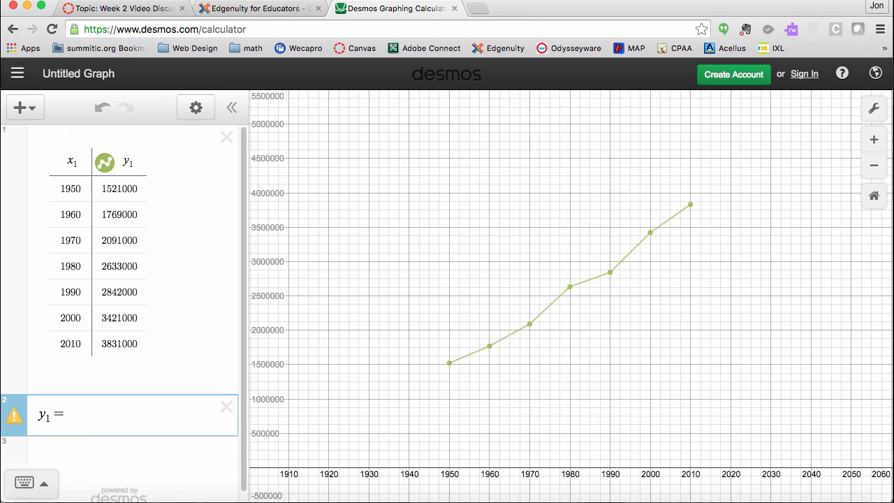
{"action": "type", "text": "a"}
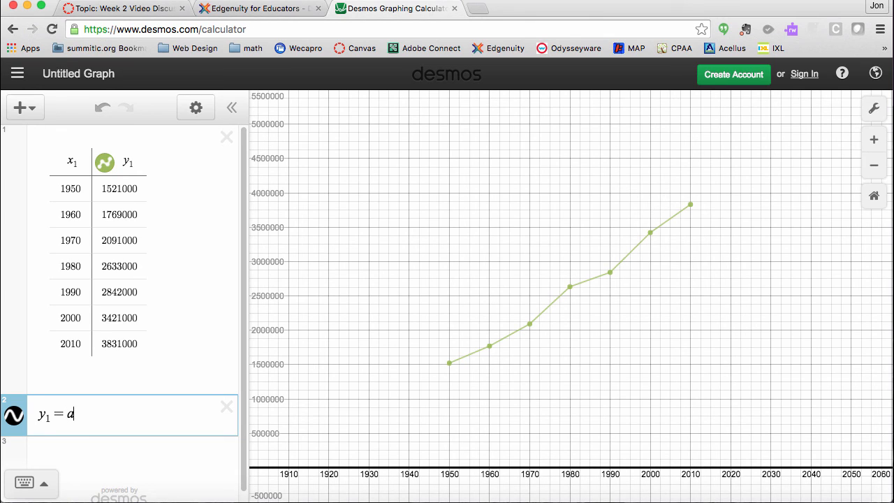
{"action": "type", "text": "b"}
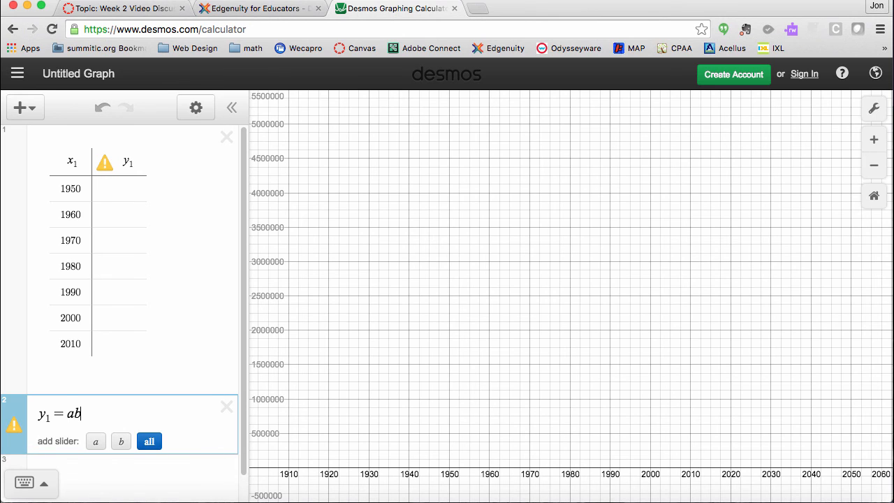
{"action": "type", "text": "^"}
{"action": "type", "text": "^x1"}
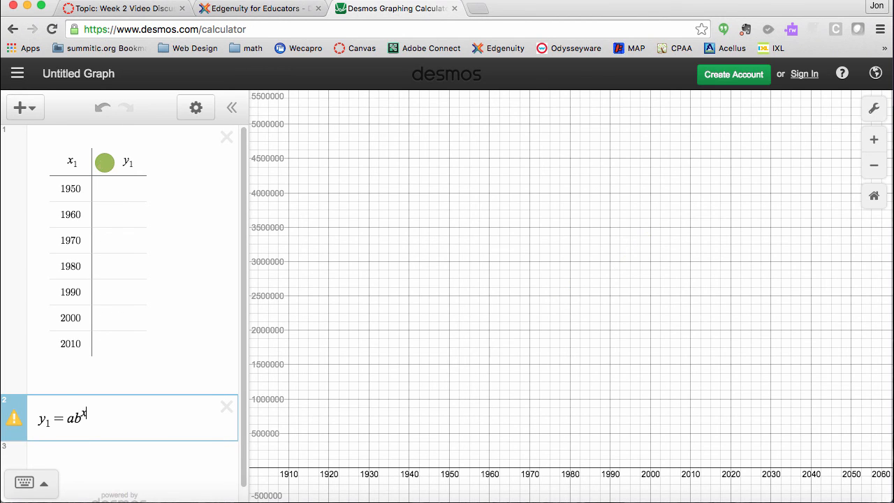
{"action": "mouse_move", "coordinate": [108, 162]}
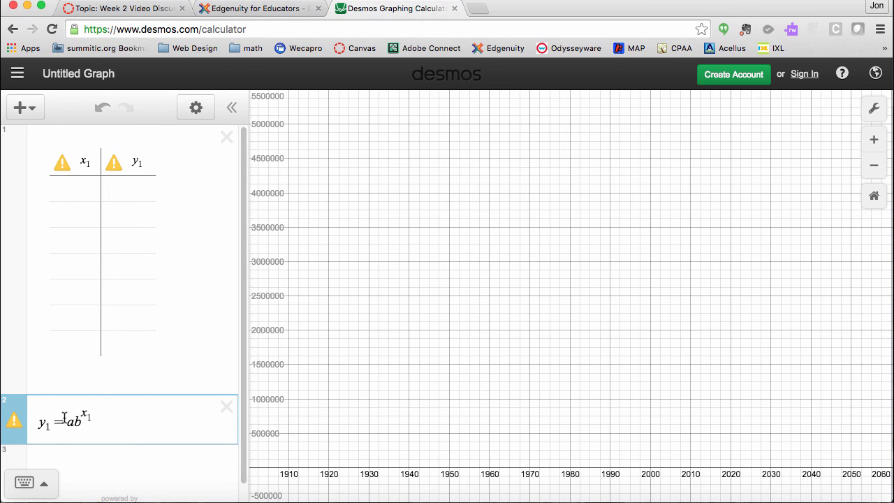
{"action": "key", "text": "BackSpace"}
{"action": "type", "text": "~"}
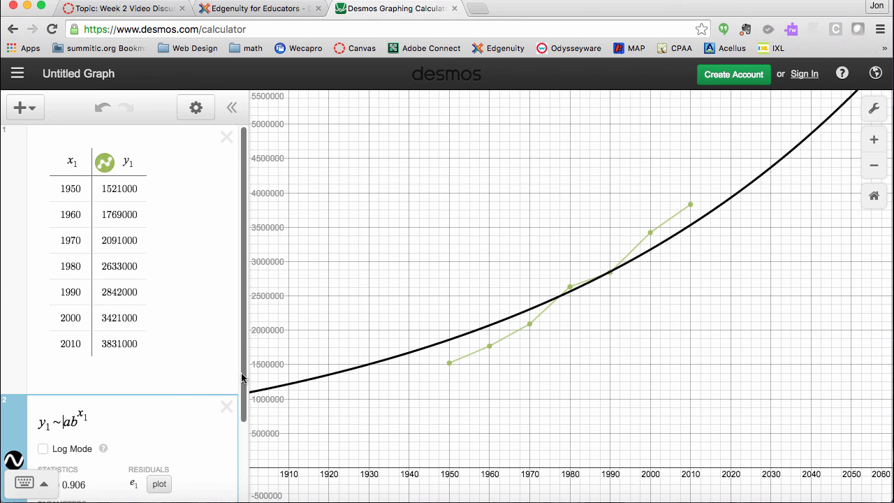
Step: Try adding a constant term + c to the end of the exponential regression, and remove it again
{"action": "scroll", "coordinate": [242, 377], "scroll_direction": "down", "scroll_amount": 1}
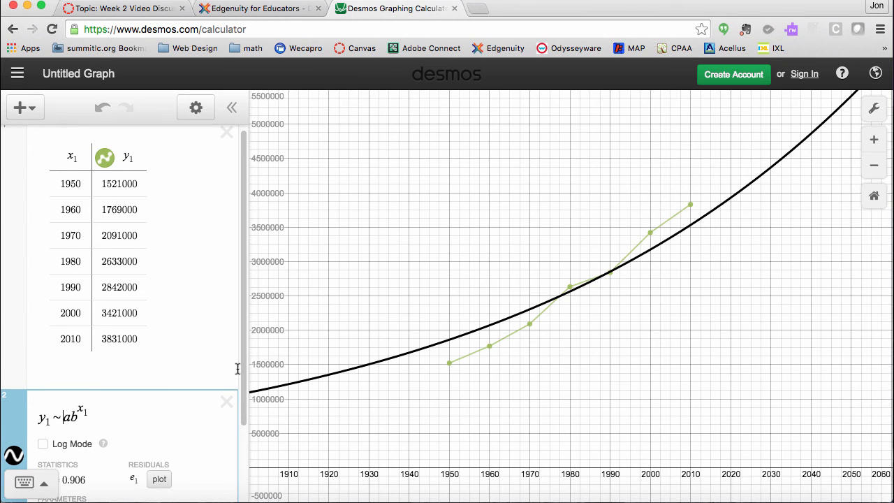
{"action": "scroll", "coordinate": [243, 381], "scroll_direction": "down", "scroll_amount": 2}
{"action": "scroll", "coordinate": [243, 381], "scroll_direction": "down", "scroll_amount": 1}
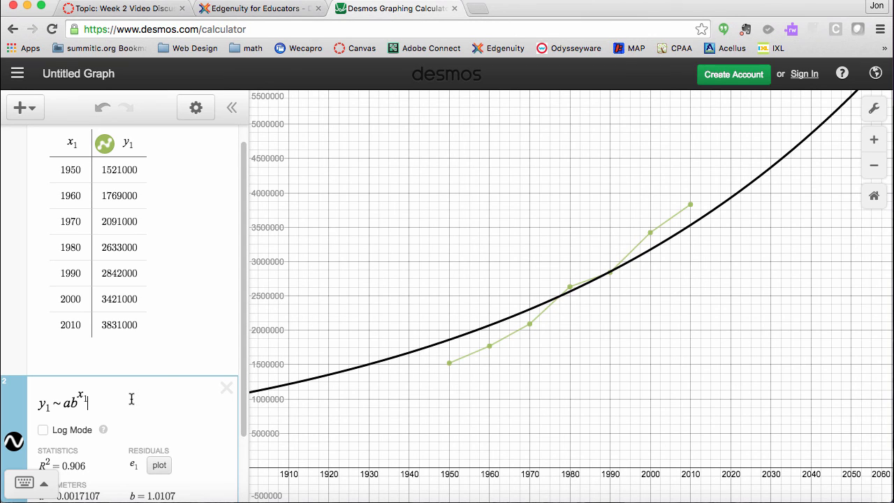
{"action": "type", "text": "+c"}
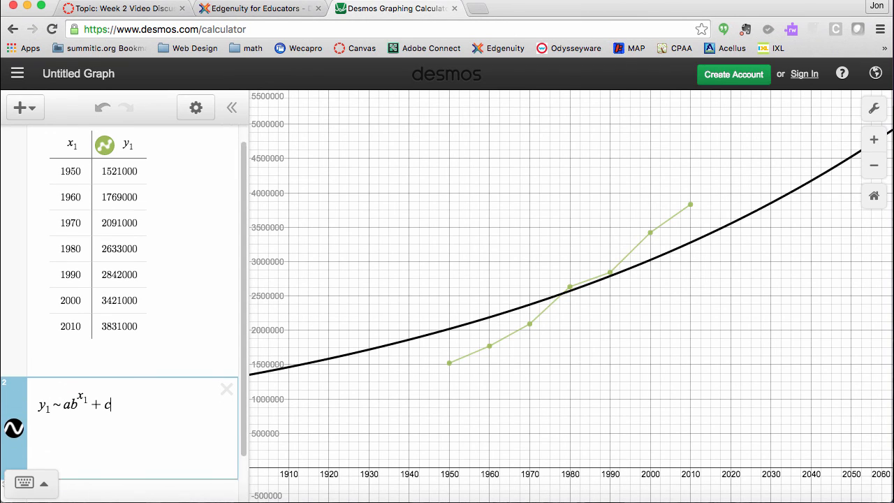
{"action": "key", "text": "BackSpace"}
{"action": "key", "text": "BackSpace"}
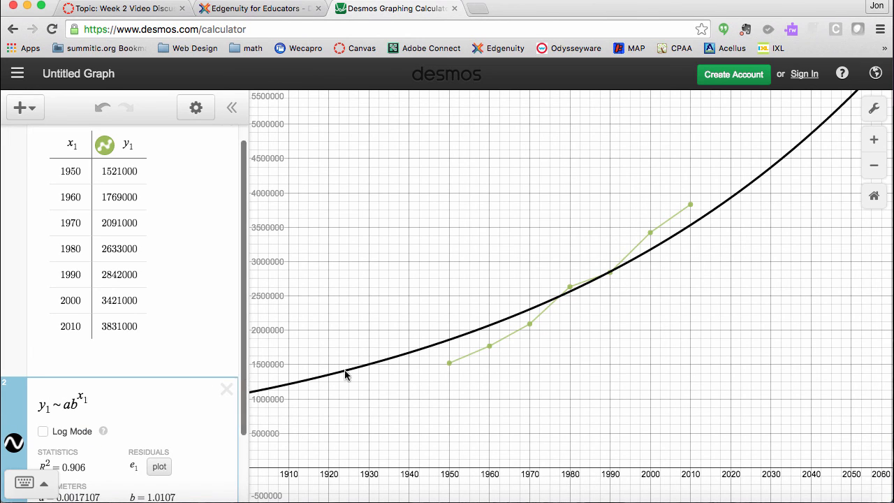
Step: Examine the exponential regression's R² value, its parameters a and b, and how its curve fits the population points
{"action": "left_click", "coordinate": [376, 386]}
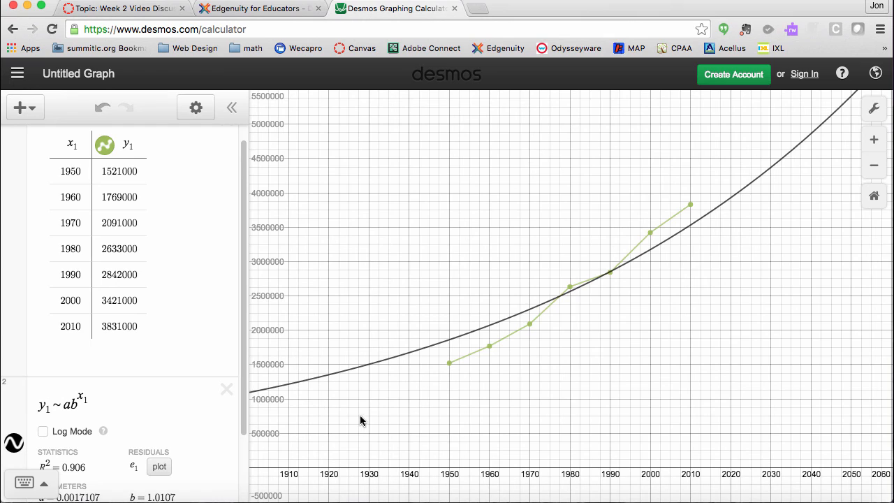
{"action": "left_click_drag", "start_coordinate": [243, 365], "coordinate": [243, 399]}
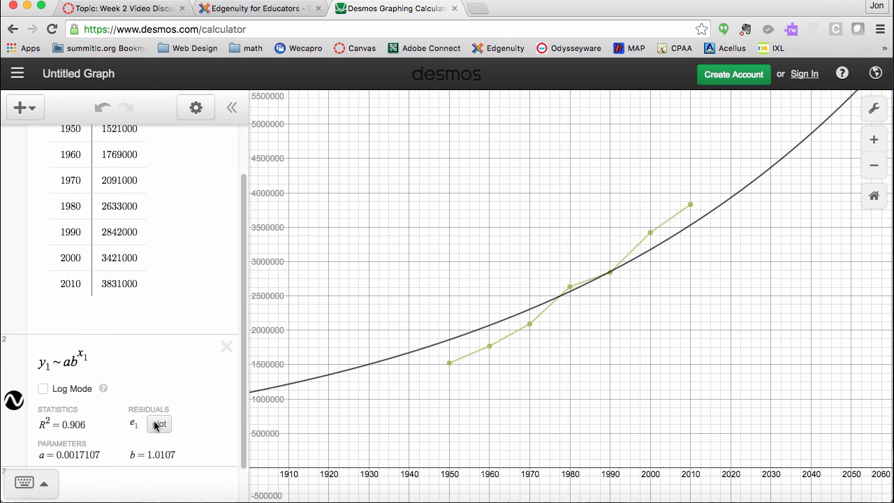
{"action": "left_click_drag", "start_coordinate": [86, 424], "coordinate": [67, 419]}
{"action": "mouse_move", "coordinate": [402, 356]}
{"action": "left_mouse_down"}
{"action": "mouse_move", "coordinate": [443, 343]}
{"action": "mouse_move", "coordinate": [408, 355]}
{"action": "left_mouse_up"}
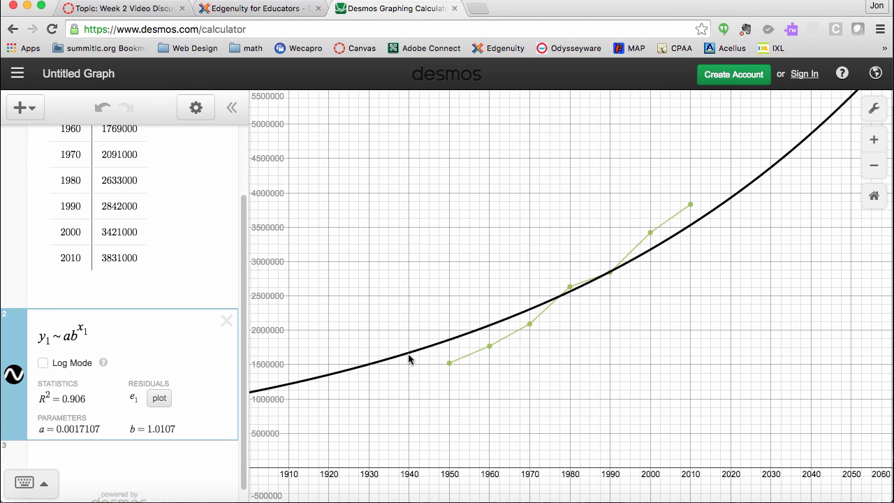
{"action": "scroll", "coordinate": [243, 338], "scroll_direction": "up", "scroll_amount": 1}
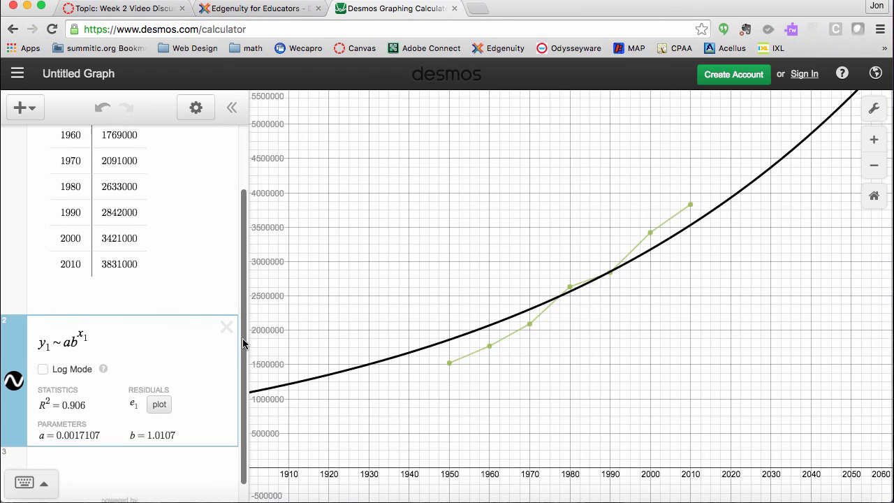
{"action": "scroll", "coordinate": [242, 337], "scroll_direction": "up", "scroll_amount": 1}
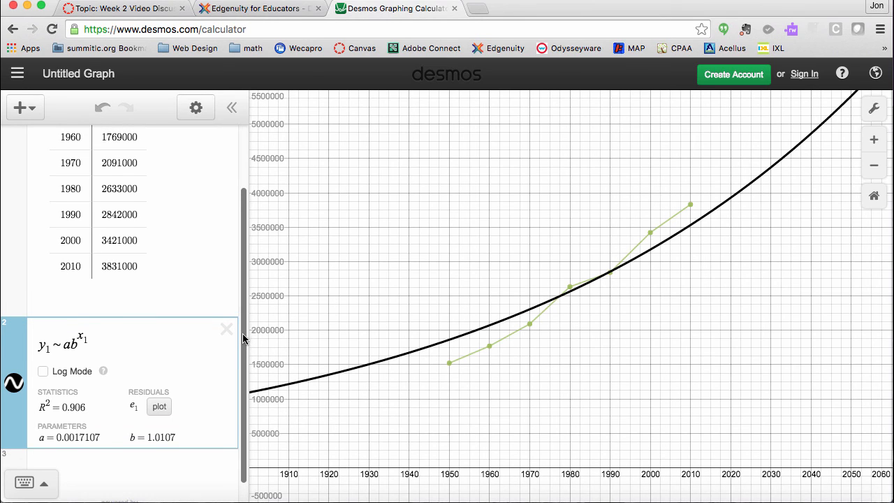
{"action": "left_click_drag", "start_coordinate": [242, 333], "coordinate": [246, 300]}
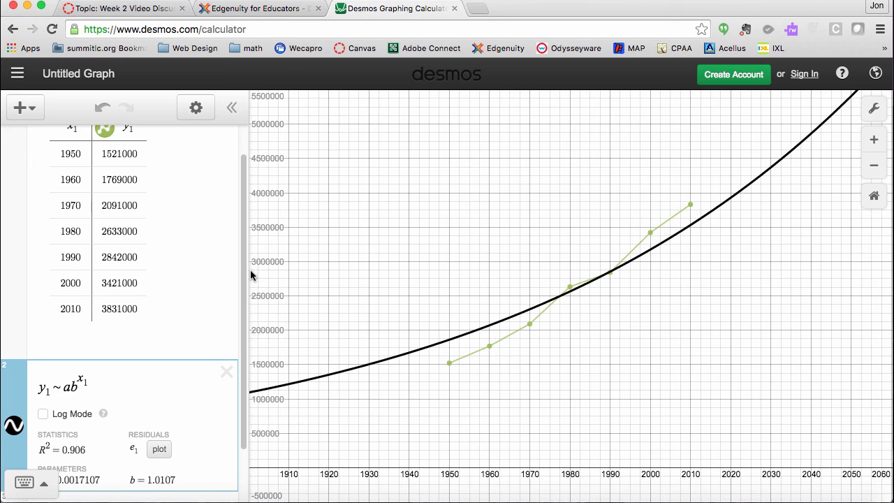
{"action": "left_click_drag", "start_coordinate": [243, 275], "coordinate": [244, 230]}
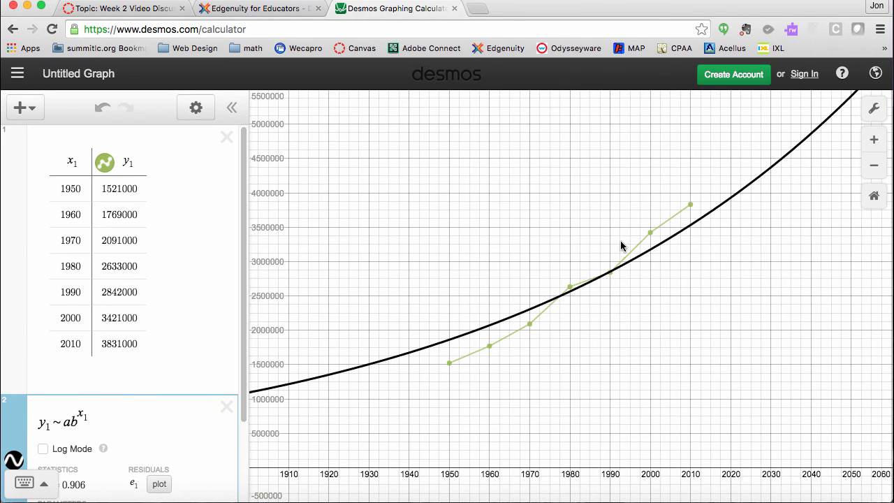